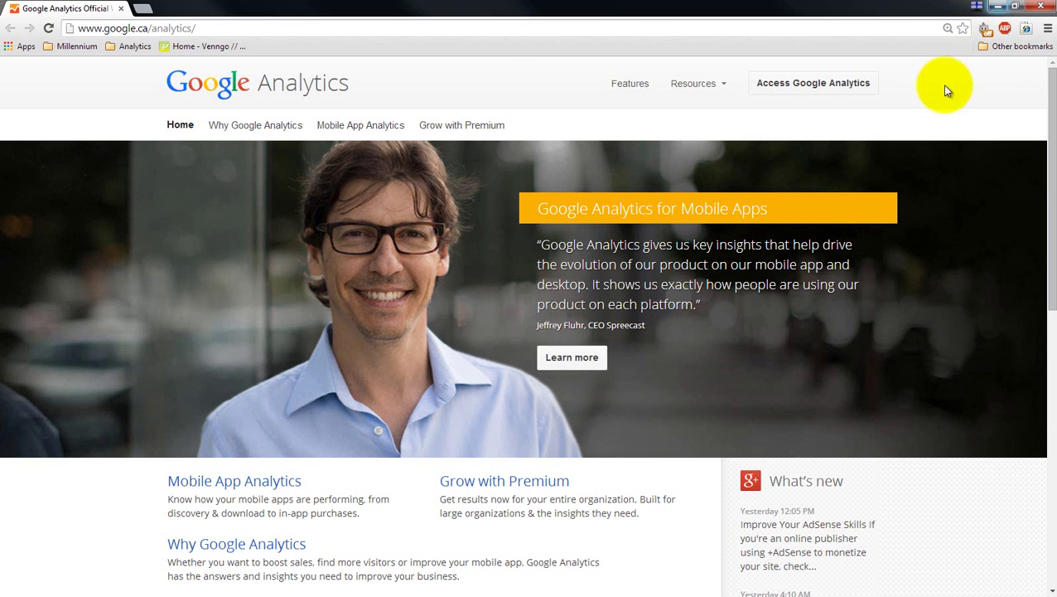
- Open the site's profile and set the date range to Apr 14, 2011 – May 14, 2014
{"action": "left_click", "coordinate": [850, 90]}
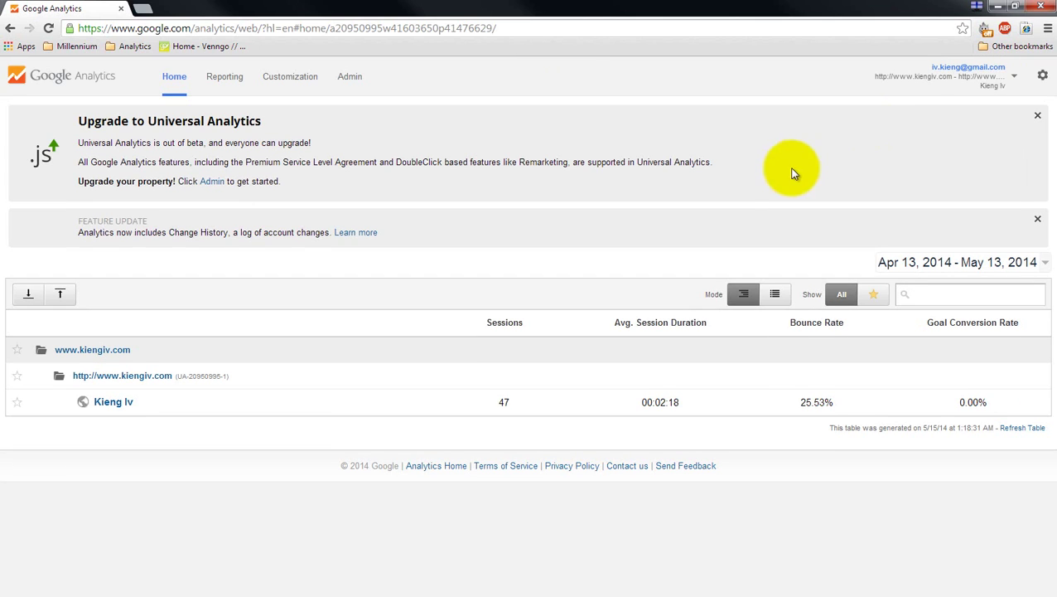
{"action": "left_click", "coordinate": [106, 404]}
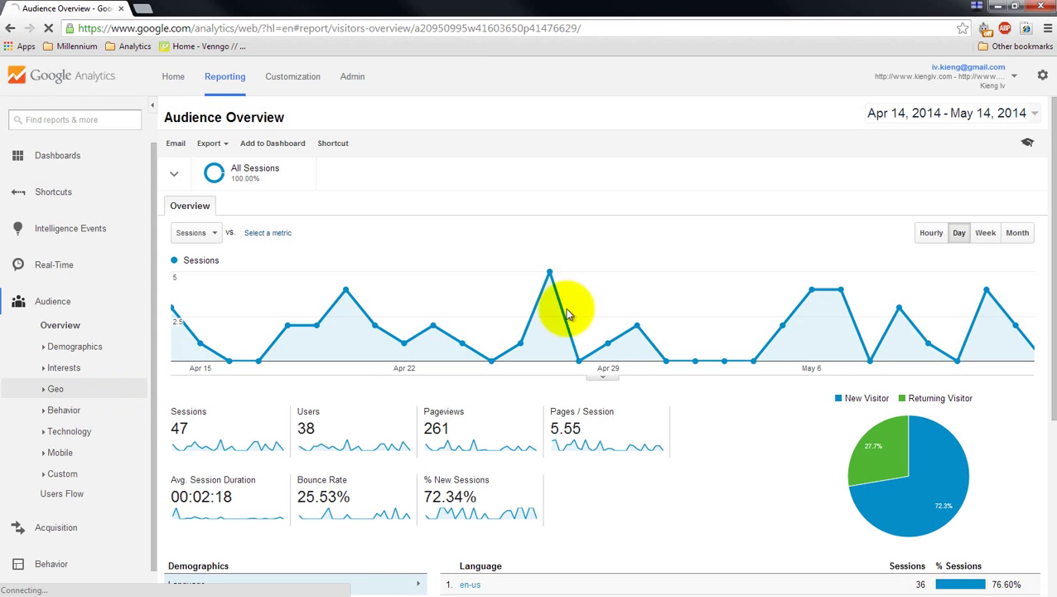
{"action": "left_click", "coordinate": [954, 113]}
{"action": "left_click", "coordinate": [930, 154]}
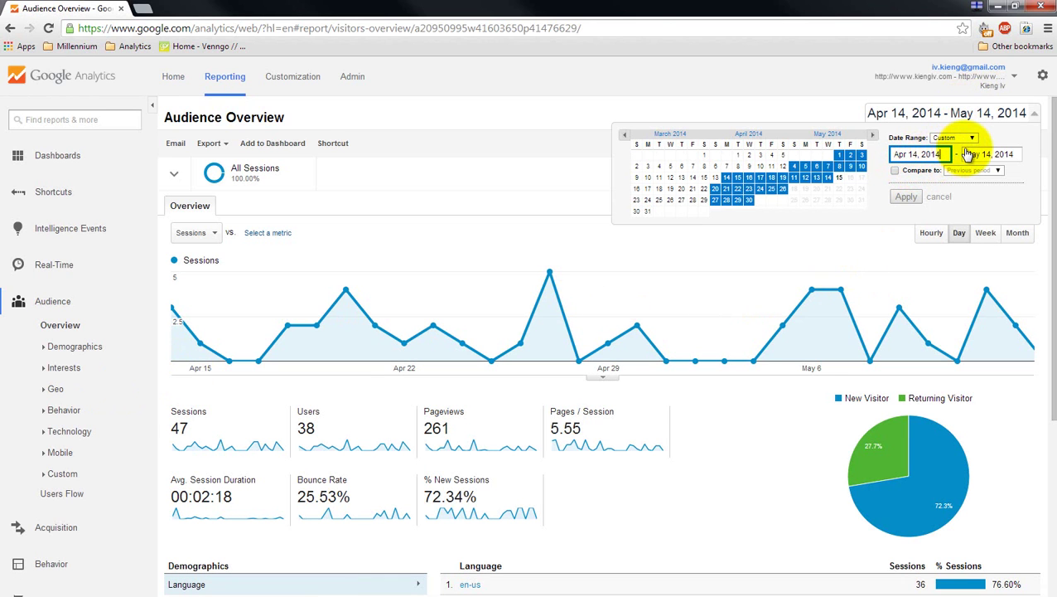
{"action": "key", "text": "BackSpace"}
{"action": "type", "text": "1"}
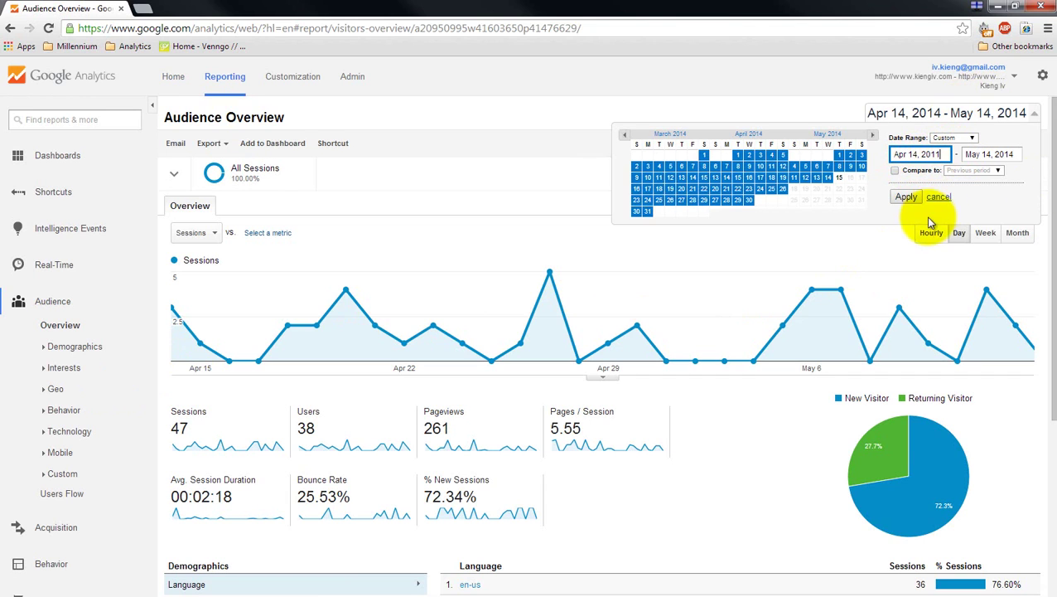
{"action": "left_click", "coordinate": [906, 197]}
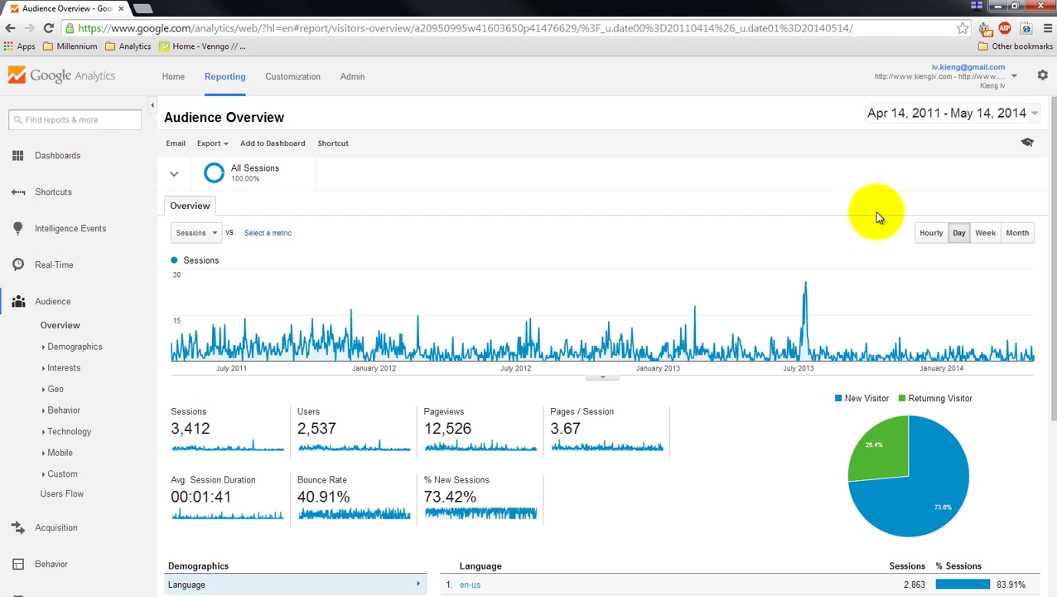
- Change the sessions graph interval from Day to Week, then to Month
{"action": "left_click", "coordinate": [986, 235]}
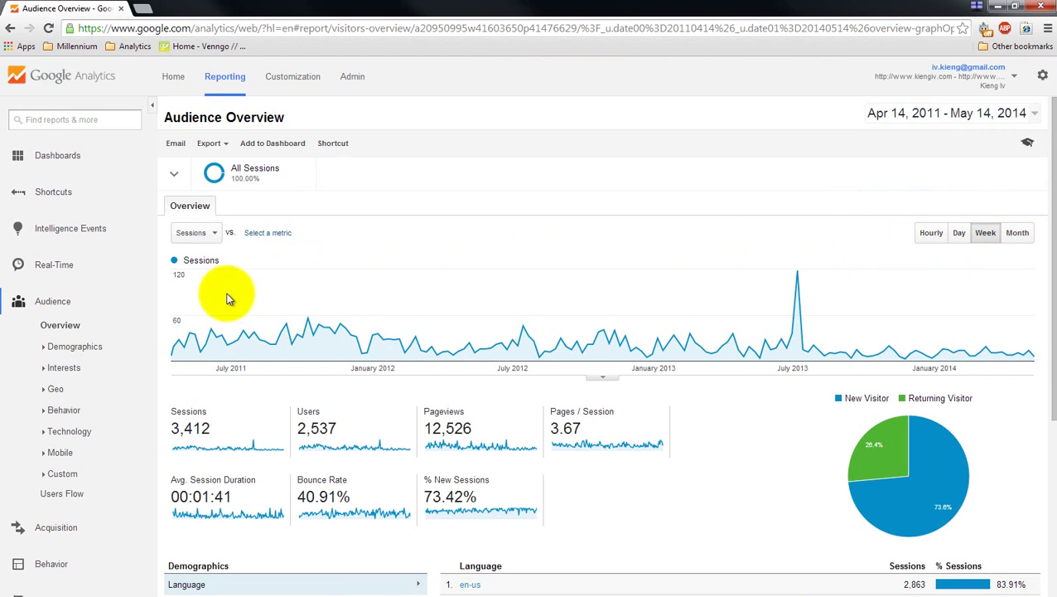
{"action": "left_click", "coordinate": [1018, 235]}
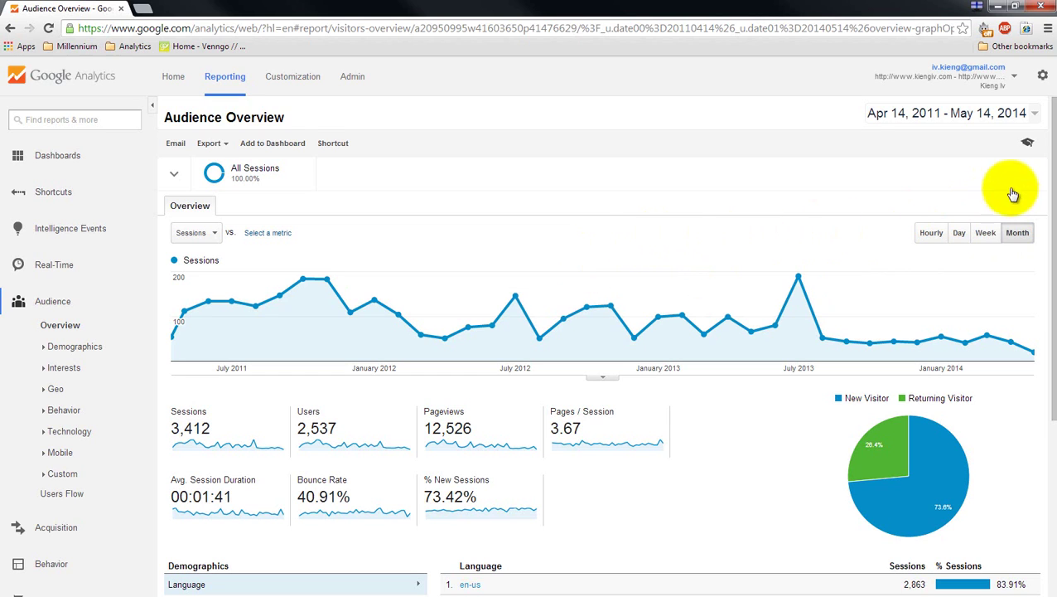
- Scroll down to the Sessions, Users, Pageviews and Bounce Rate metrics and the Language table
{"action": "left_click_drag", "start_coordinate": [1051, 142], "coordinate": [1046, 275]}
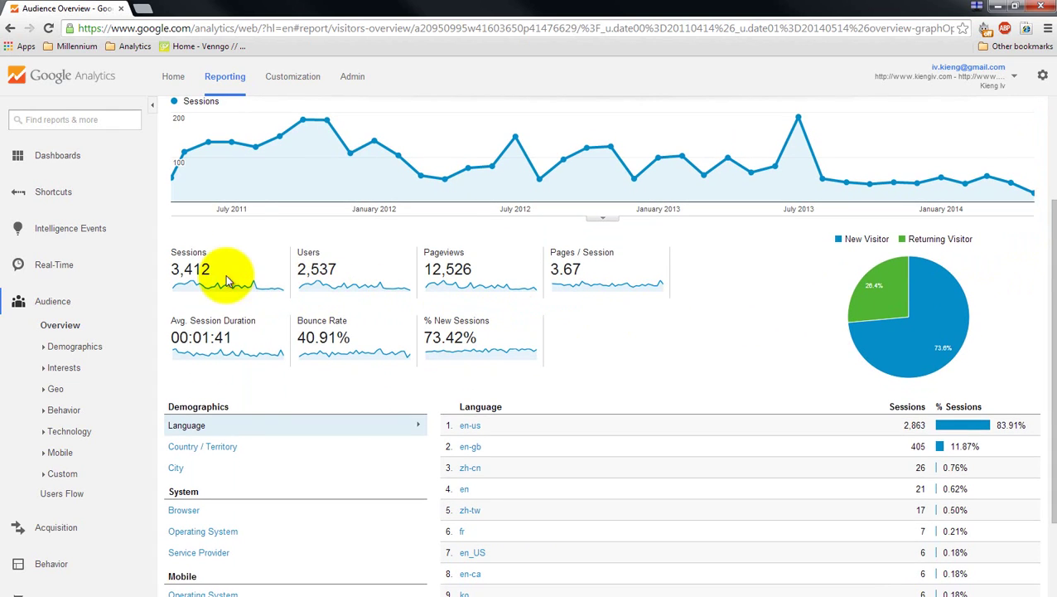
{"action": "mouse_move", "coordinate": [236, 255]}
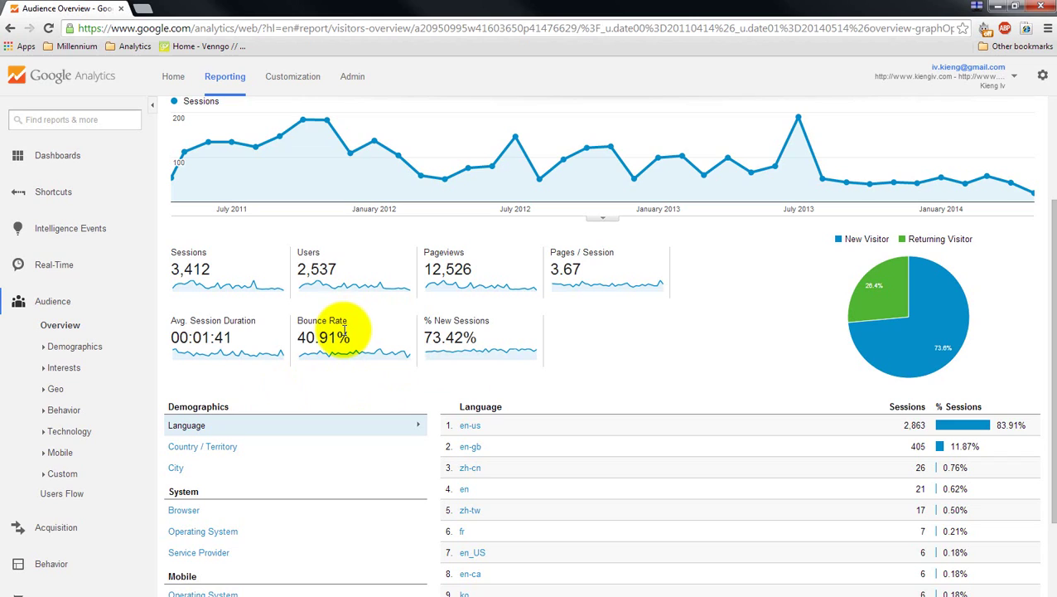
- Show the Bounce Rate metric's definition tooltip on the Audience Overview
{"action": "mouse_move", "coordinate": [361, 325]}
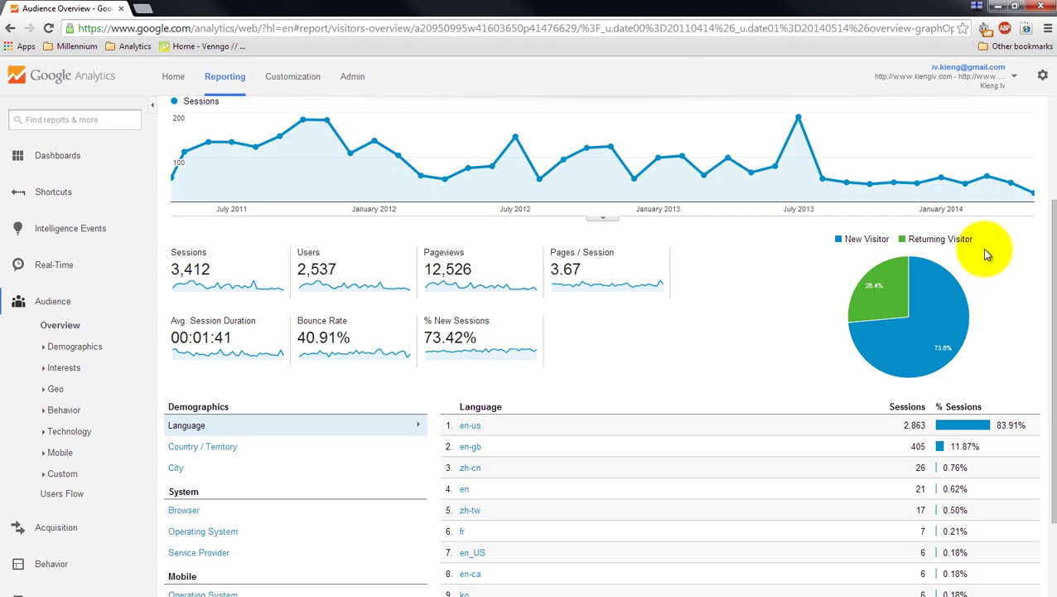
{"action": "scroll", "coordinate": [605, 380], "scroll_direction": "down", "scroll_amount": 3}
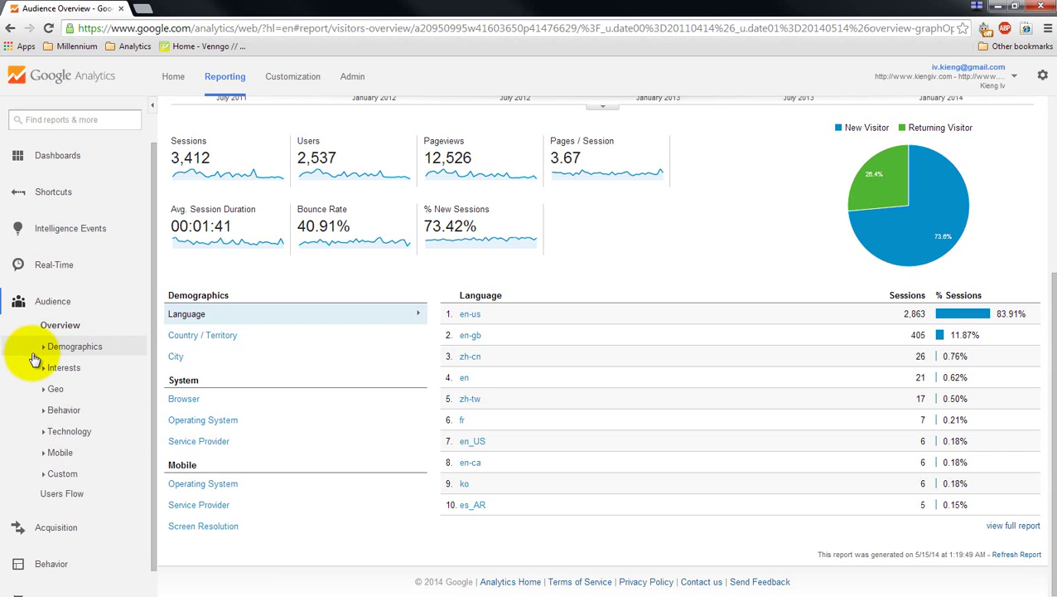
- Open the Email Report dialog for Audience Overview from the Export menu
{"action": "scroll", "coordinate": [726, 281], "scroll_direction": "up", "scroll_amount": 3}
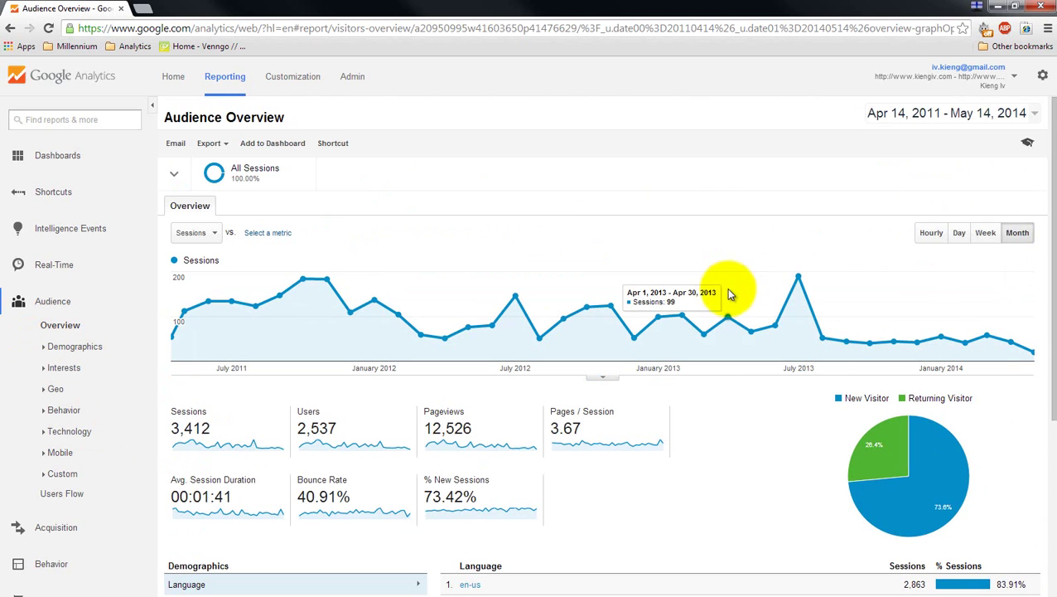
{"action": "scroll", "coordinate": [722, 421], "scroll_direction": "down", "scroll_amount": 2}
{"action": "scroll", "coordinate": [722, 428], "scroll_direction": "up", "scroll_amount": 2}
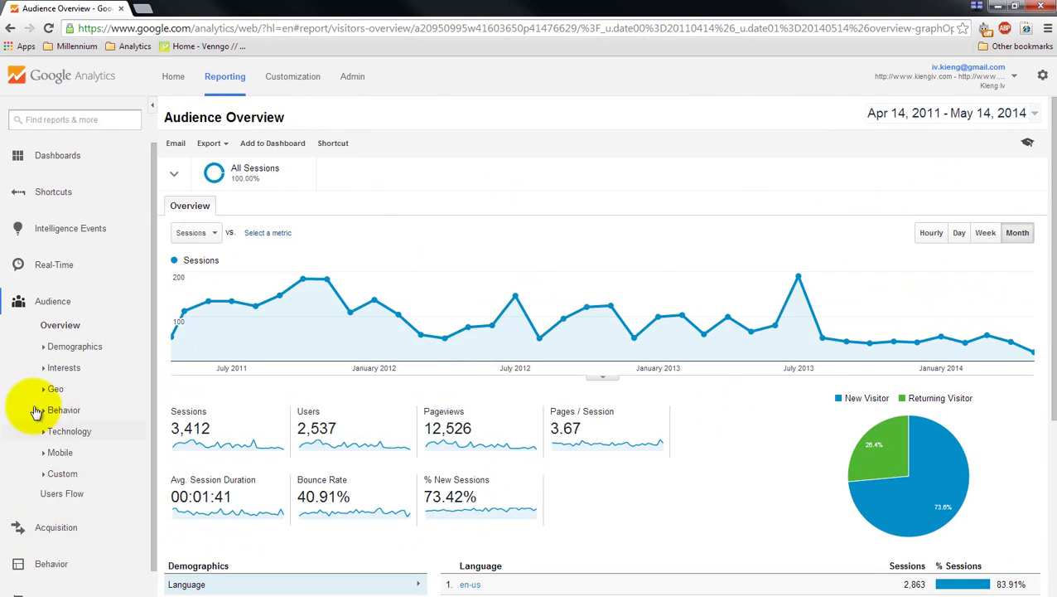
{"action": "left_click", "coordinate": [213, 144]}
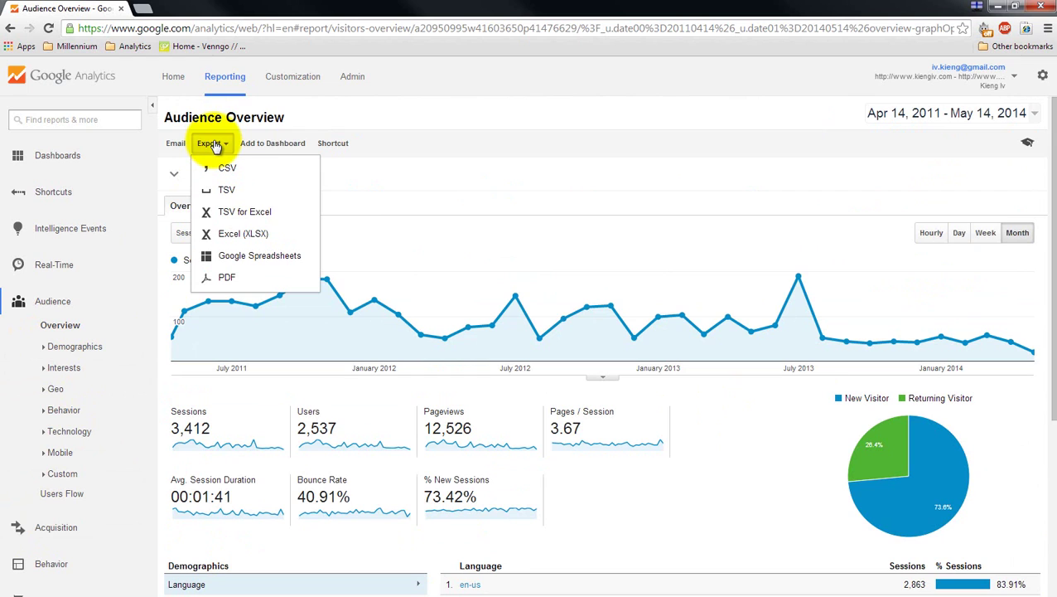
{"action": "left_click", "coordinate": [176, 143]}
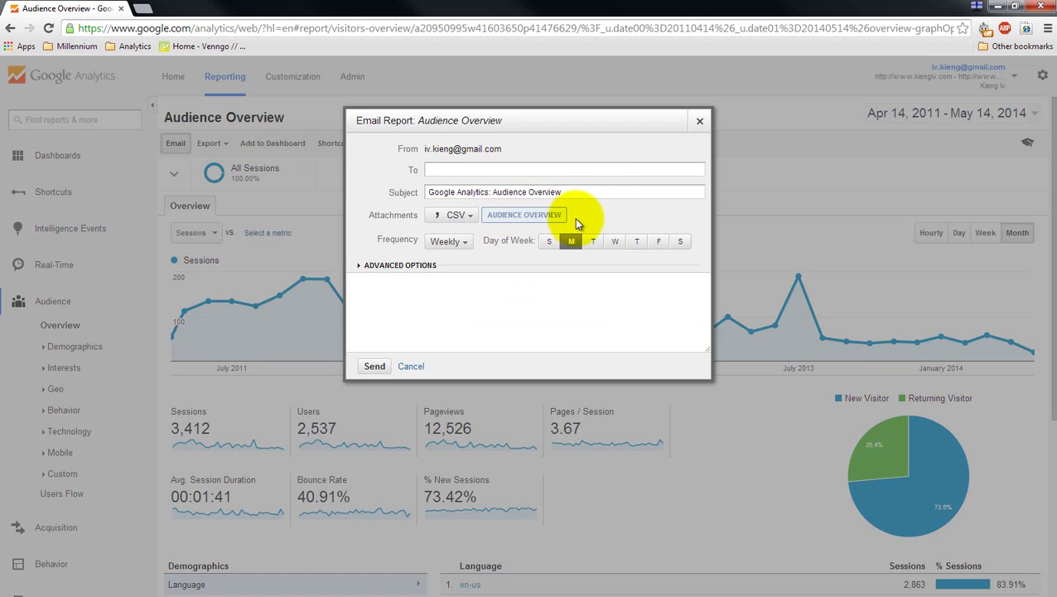
- Keep CSV, check frequency choices and Advanced Options, then close the email report unsent
{"action": "left_click", "coordinate": [470, 222]}
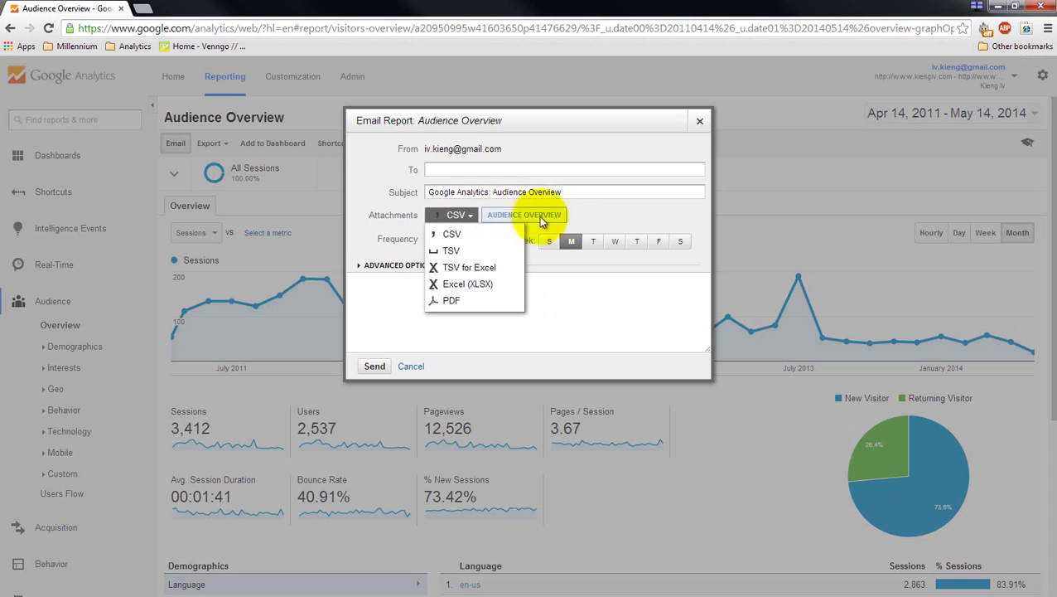
{"action": "left_click", "coordinate": [583, 212]}
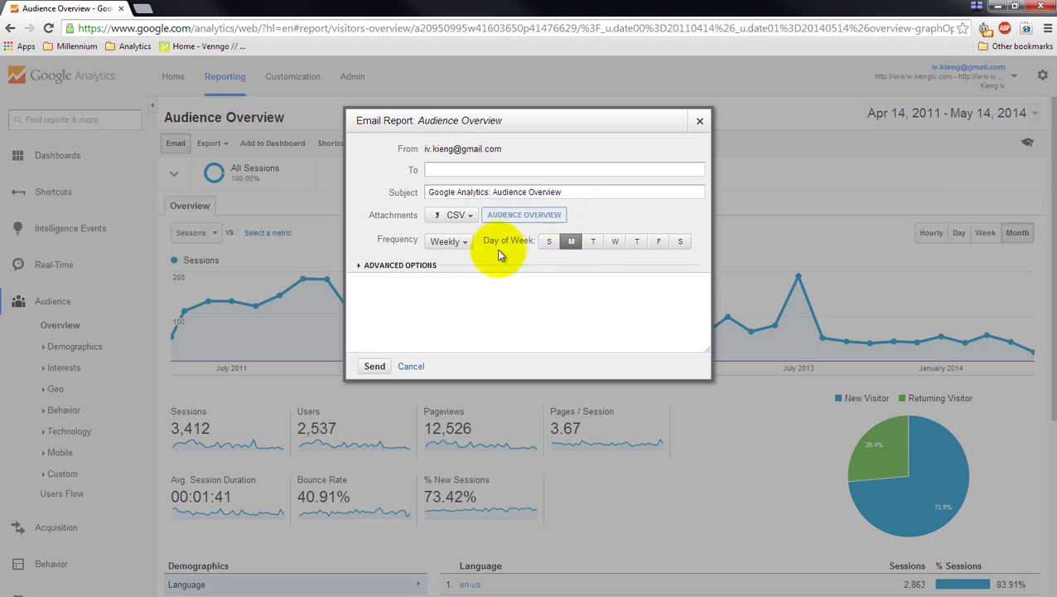
{"action": "left_click", "coordinate": [452, 242]}
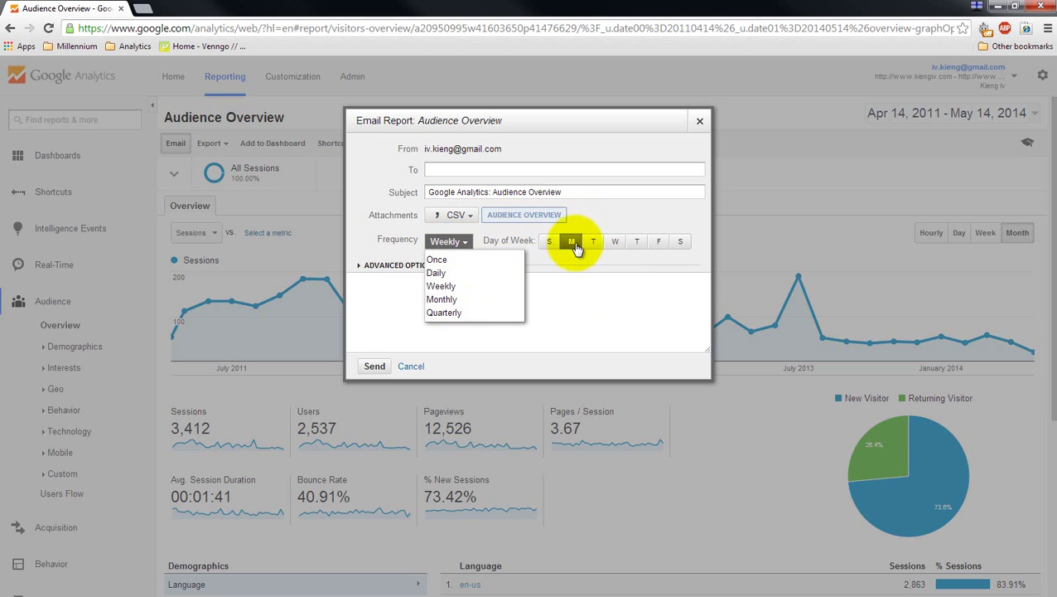
{"action": "left_click", "coordinate": [575, 247]}
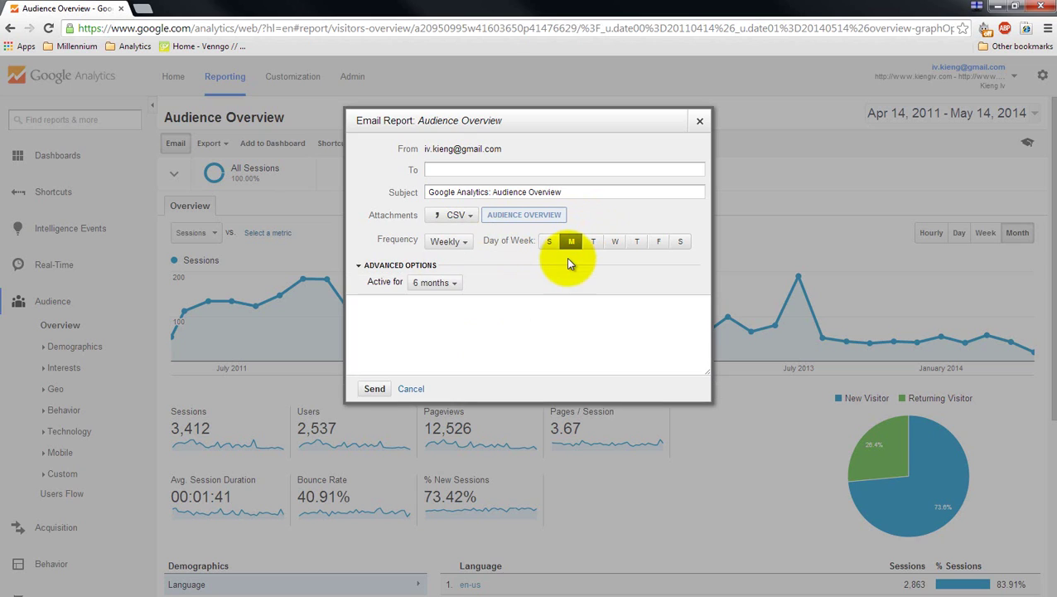
{"action": "left_click", "coordinate": [700, 125]}
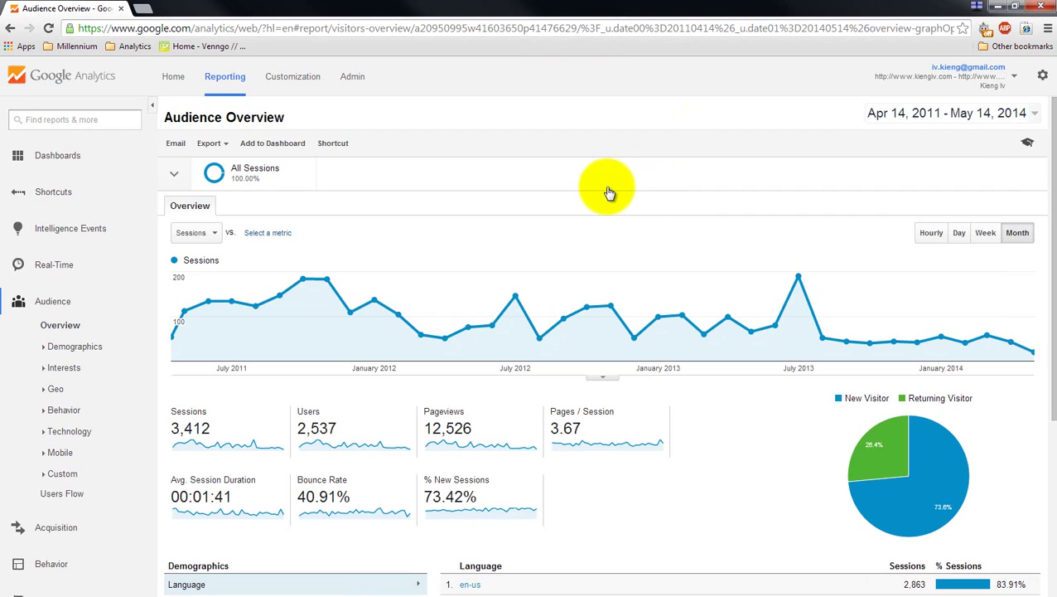
- Check November 2012's sessions on the chart, then expand Audience > Demographics
{"action": "mouse_move", "coordinate": [615, 325]}
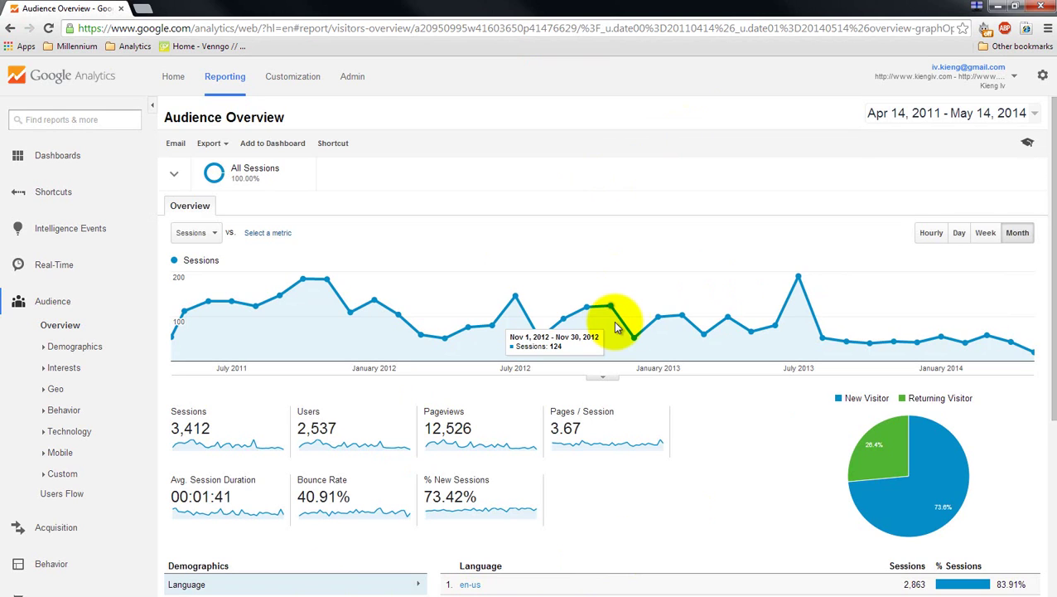
{"action": "scroll", "coordinate": [414, 357], "scroll_direction": "down", "scroll_amount": 1}
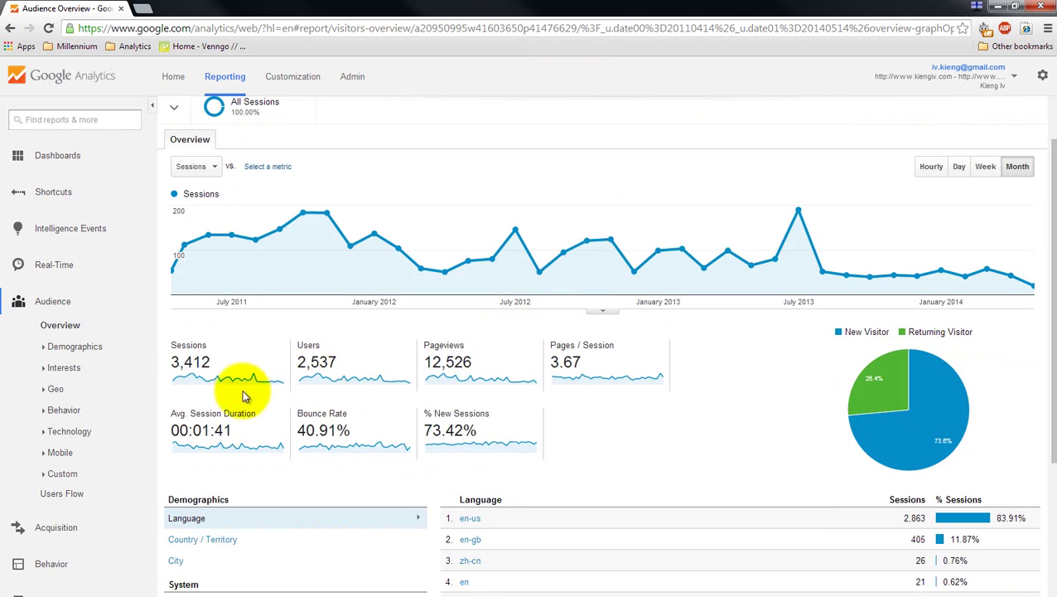
{"action": "left_click", "coordinate": [48, 348]}
- View the Demographics Overview, Age and Gender reports in turn, ending on Gender
{"action": "left_click", "coordinate": [73, 370]}
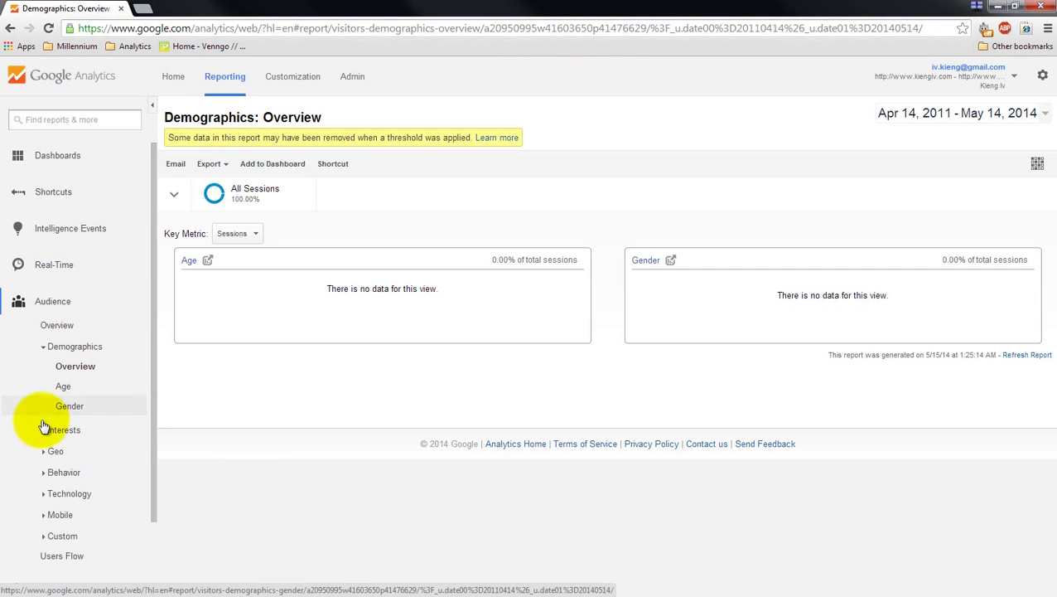
{"action": "left_click", "coordinate": [73, 387]}
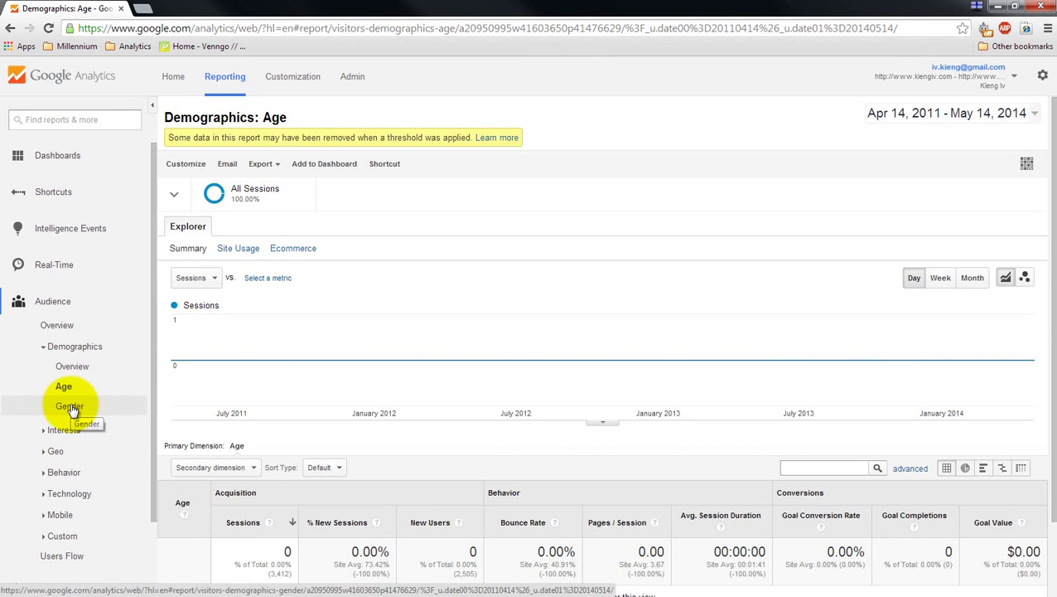
{"action": "left_click", "coordinate": [72, 406]}
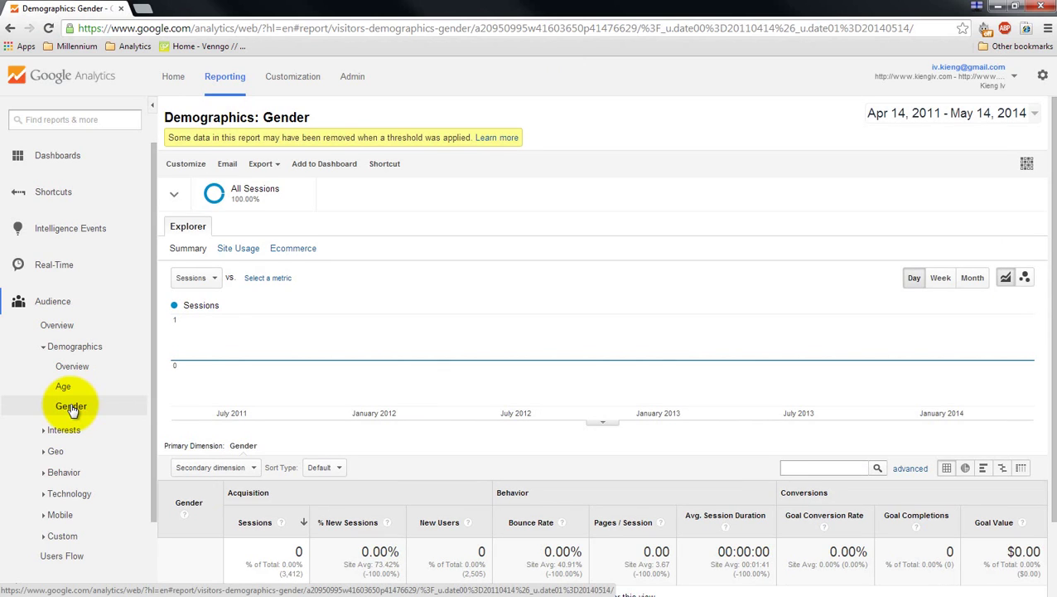
- Collapse Demographics and Interests, expand Geo, and open the Language report
{"action": "left_click", "coordinate": [47, 348]}
{"action": "left_click", "coordinate": [46, 370]}
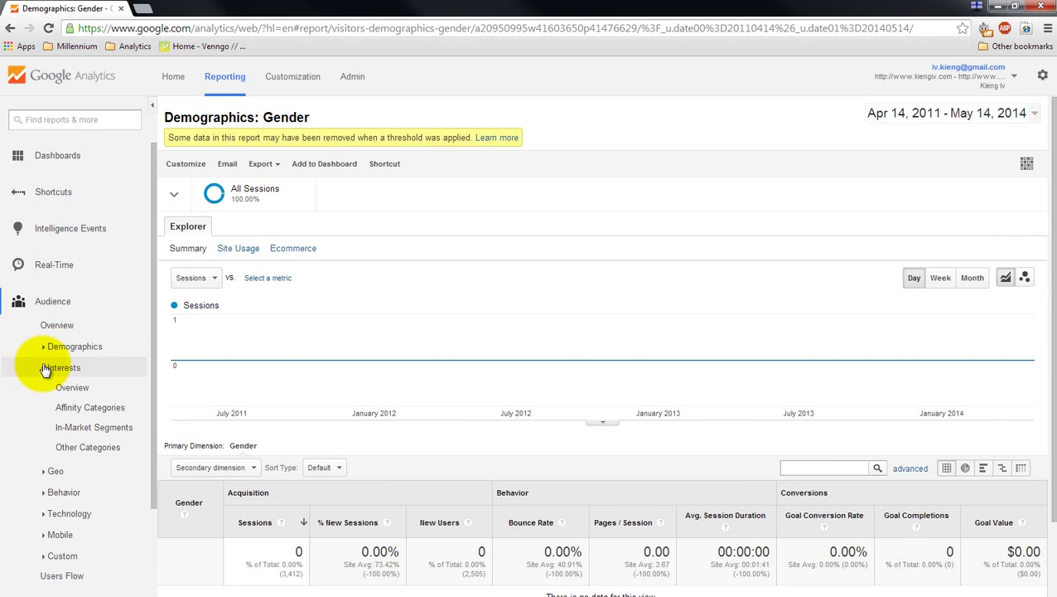
{"action": "left_click", "coordinate": [45, 370]}
{"action": "left_click", "coordinate": [48, 388]}
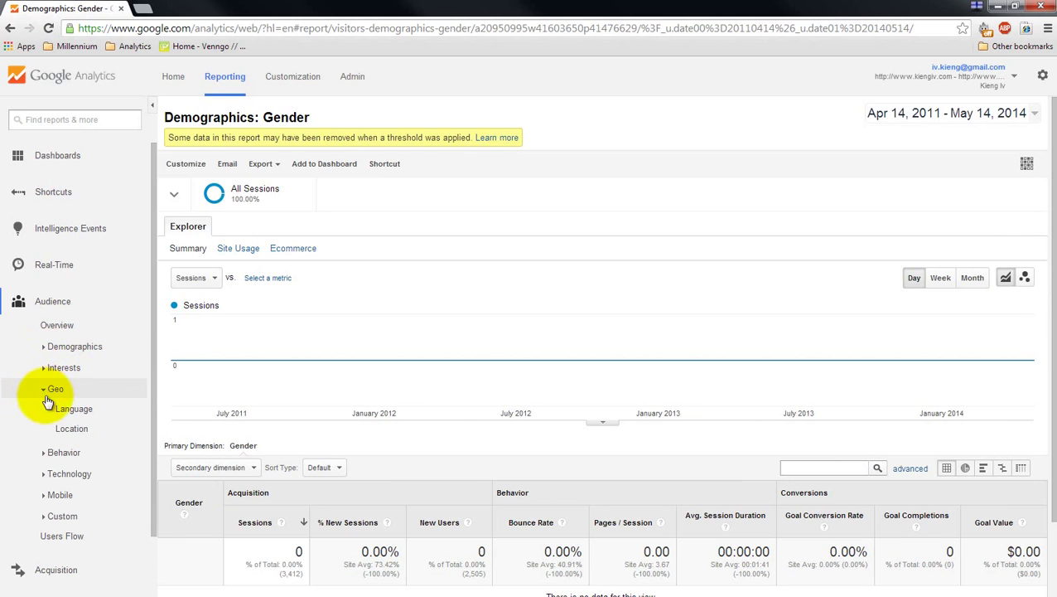
{"action": "left_click", "coordinate": [72, 409]}
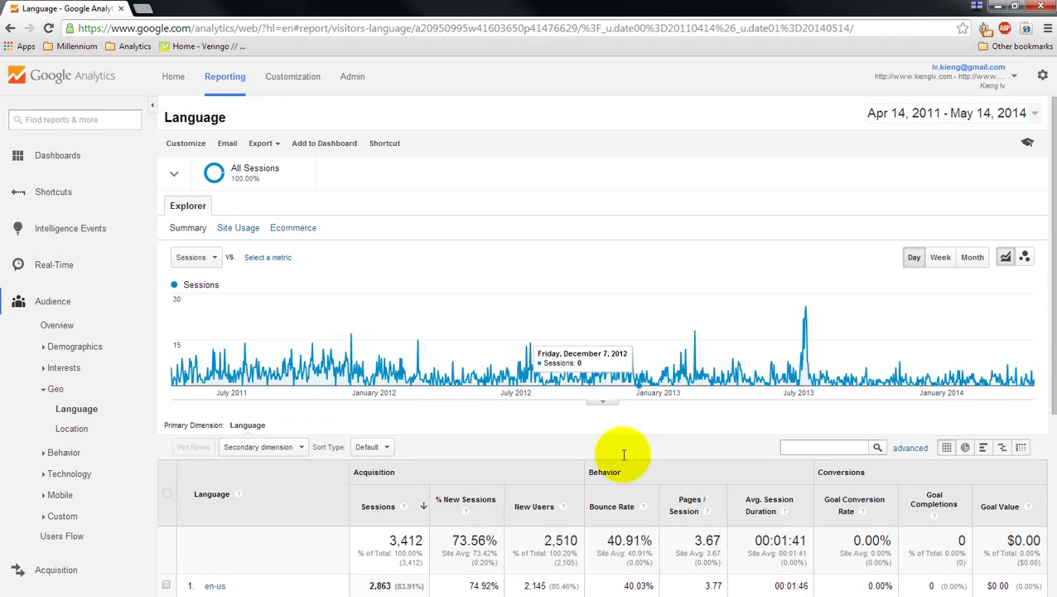
- Scroll the language table and highlight row 7's 100.00% bounce rate
{"action": "scroll", "coordinate": [625, 454], "scroll_direction": "down", "scroll_amount": 3}
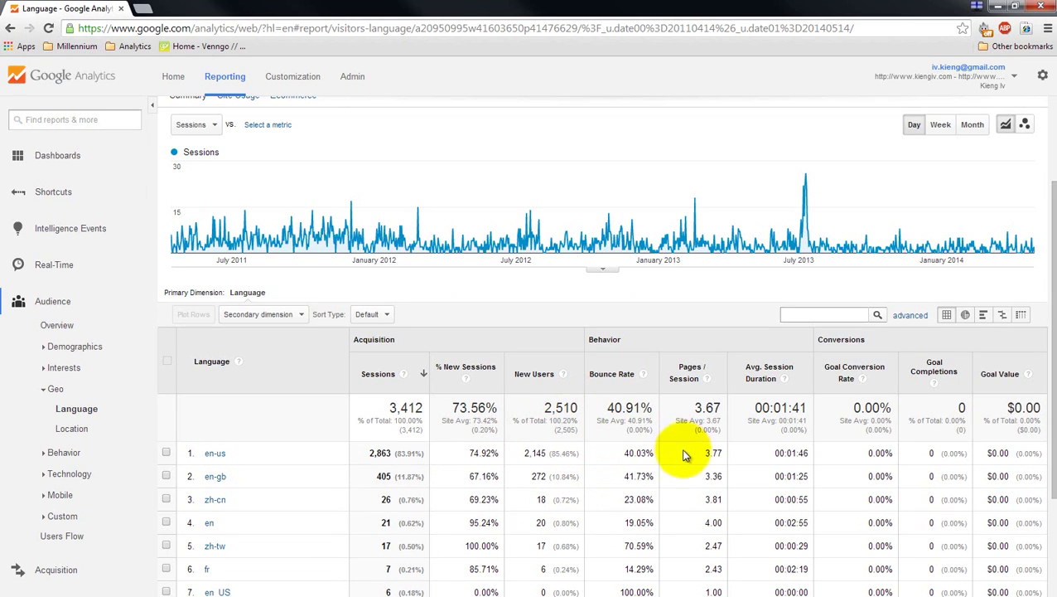
{"action": "scroll", "coordinate": [663, 474], "scroll_direction": "down", "scroll_amount": 3}
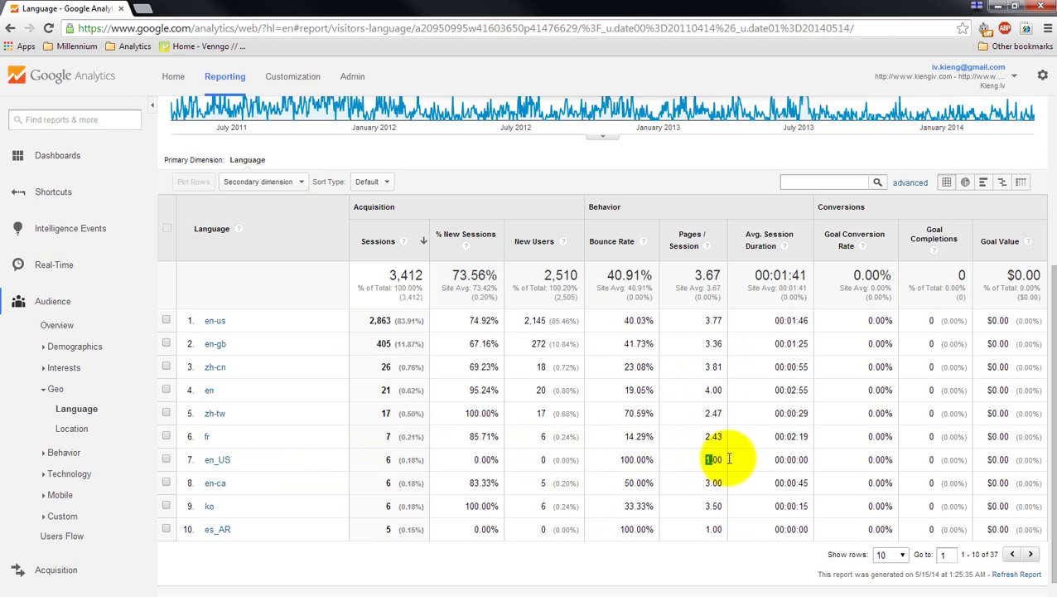
{"action": "left_click_drag", "start_coordinate": [621, 460], "coordinate": [653, 462]}
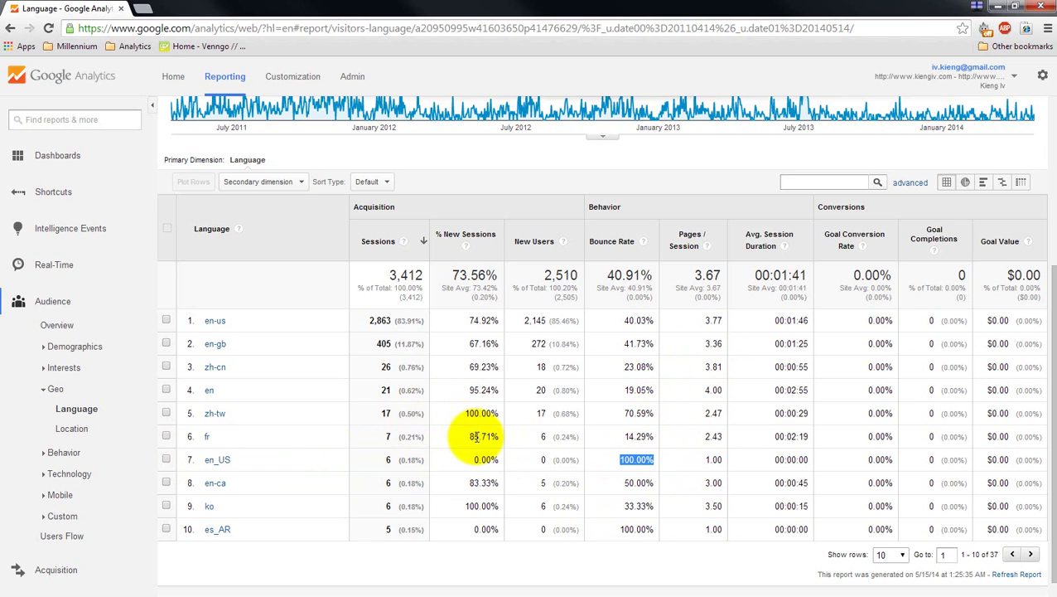
- Open the Geo Location report and drill into visits from Canada
{"action": "left_click", "coordinate": [73, 436]}
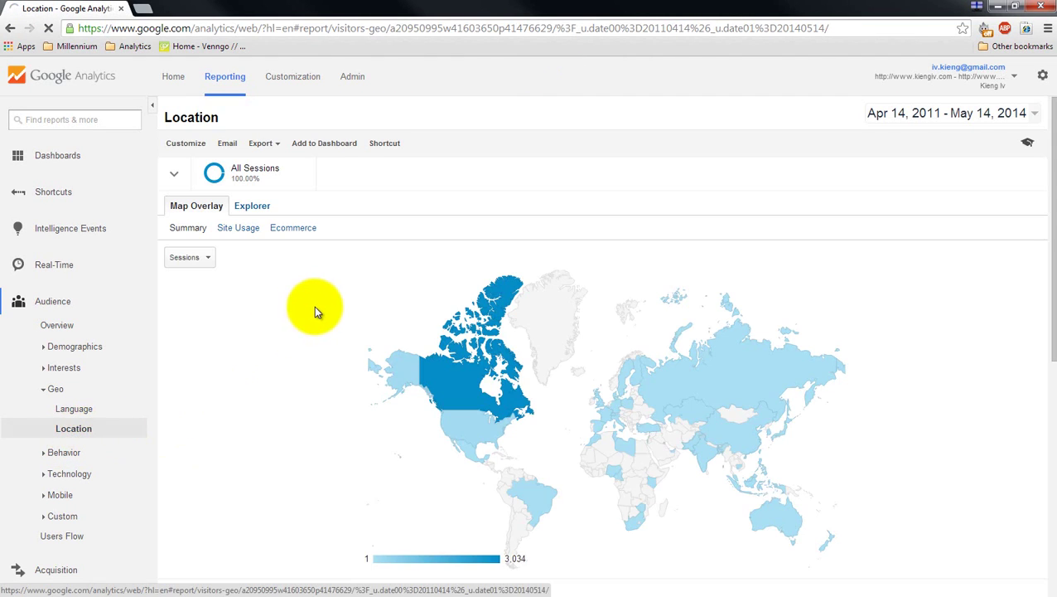
{"action": "scroll", "coordinate": [359, 324], "scroll_direction": "down", "scroll_amount": 4}
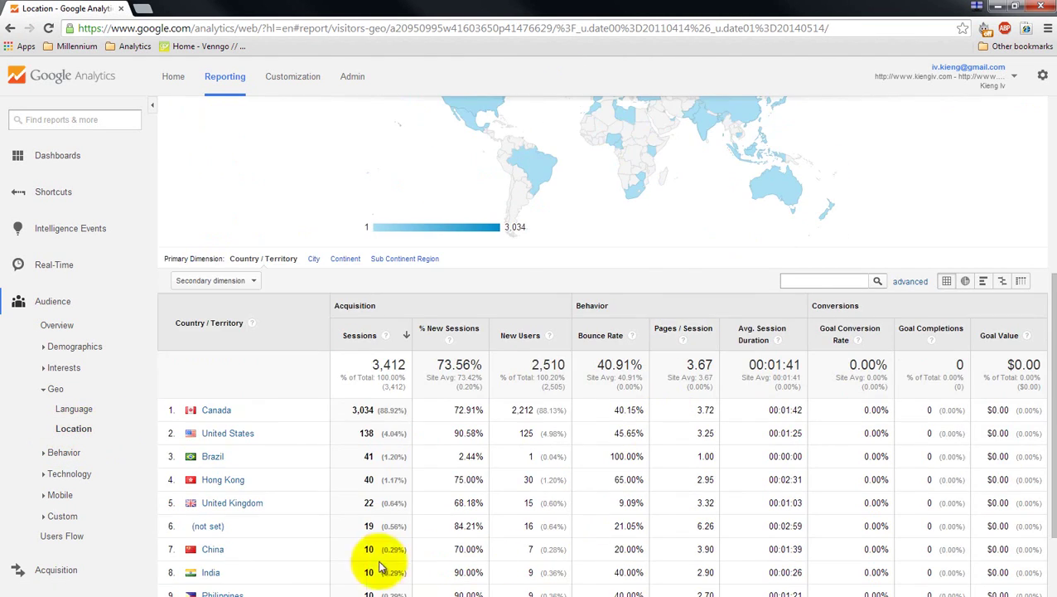
{"action": "scroll", "coordinate": [357, 398], "scroll_direction": "down", "scroll_amount": 2}
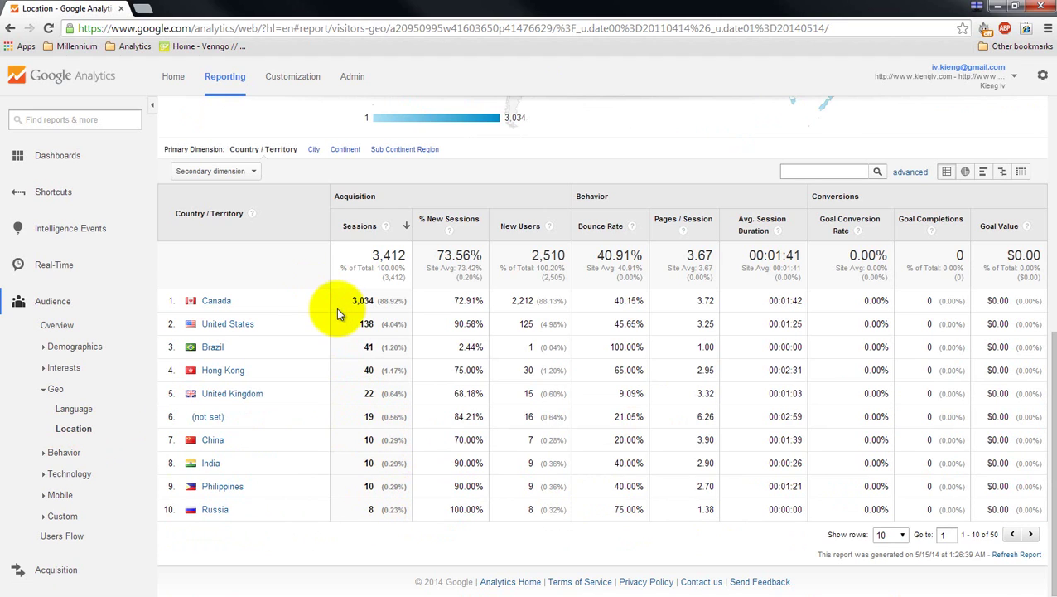
{"action": "scroll", "coordinate": [336, 310], "scroll_direction": "up", "scroll_amount": 2}
{"action": "left_click", "coordinate": [216, 433]}
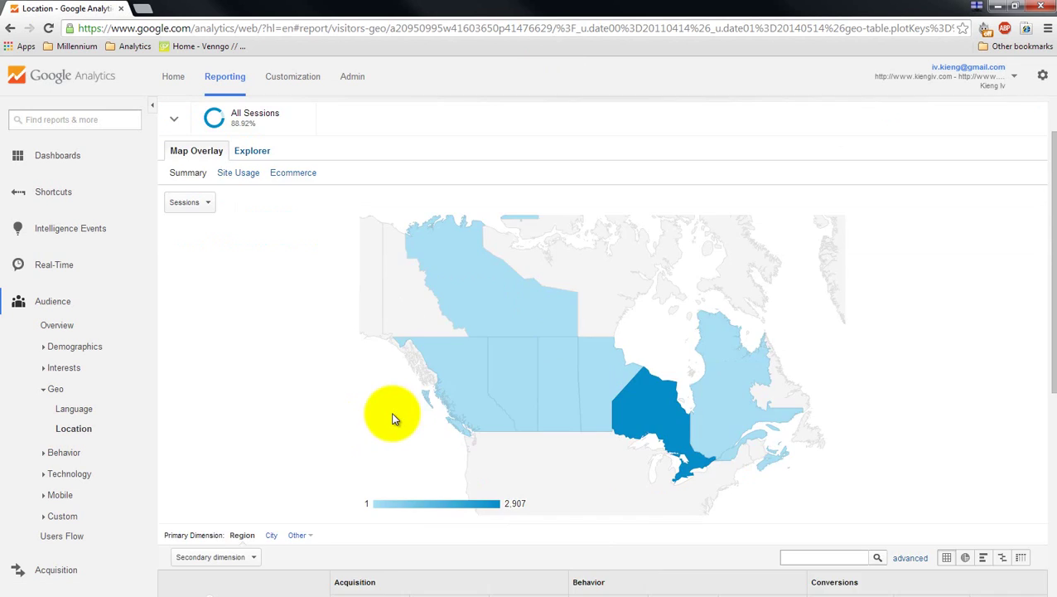
- Break Canada's sessions down by City and drill into Waterloo (1,395 sessions)
{"action": "scroll", "coordinate": [393, 415], "scroll_direction": "down", "scroll_amount": 5}
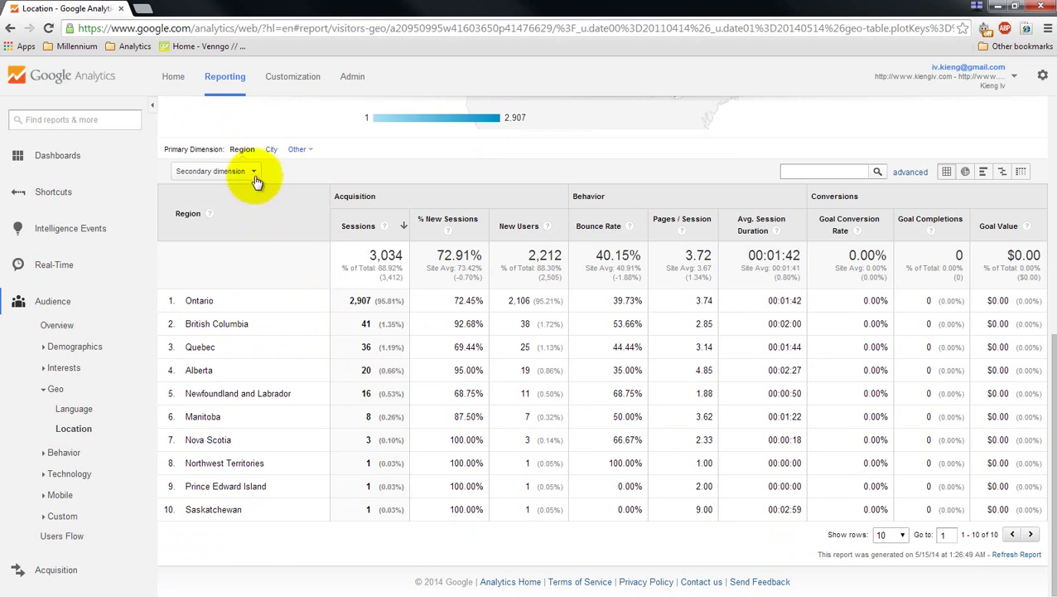
{"action": "left_click", "coordinate": [272, 151]}
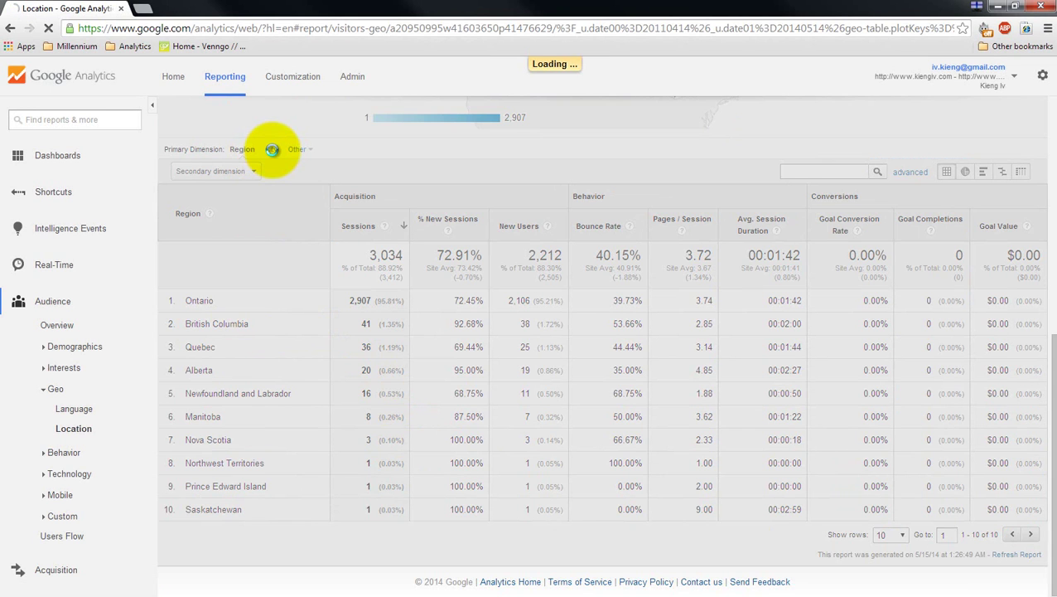
{"action": "scroll", "coordinate": [302, 290], "scroll_direction": "down", "scroll_amount": 4}
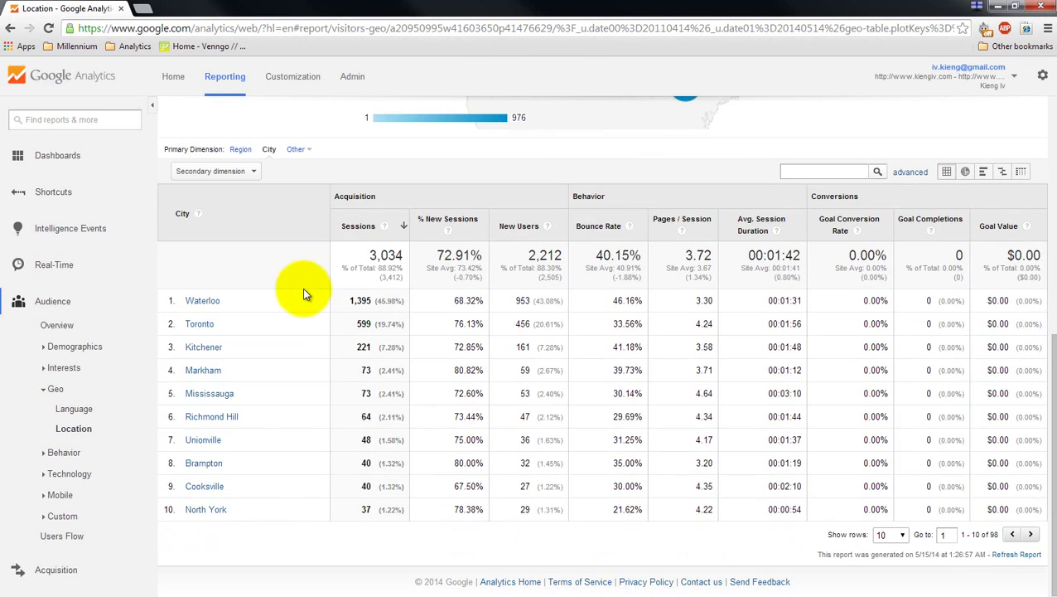
{"action": "scroll", "coordinate": [636, 226], "scroll_direction": "up", "scroll_amount": 2}
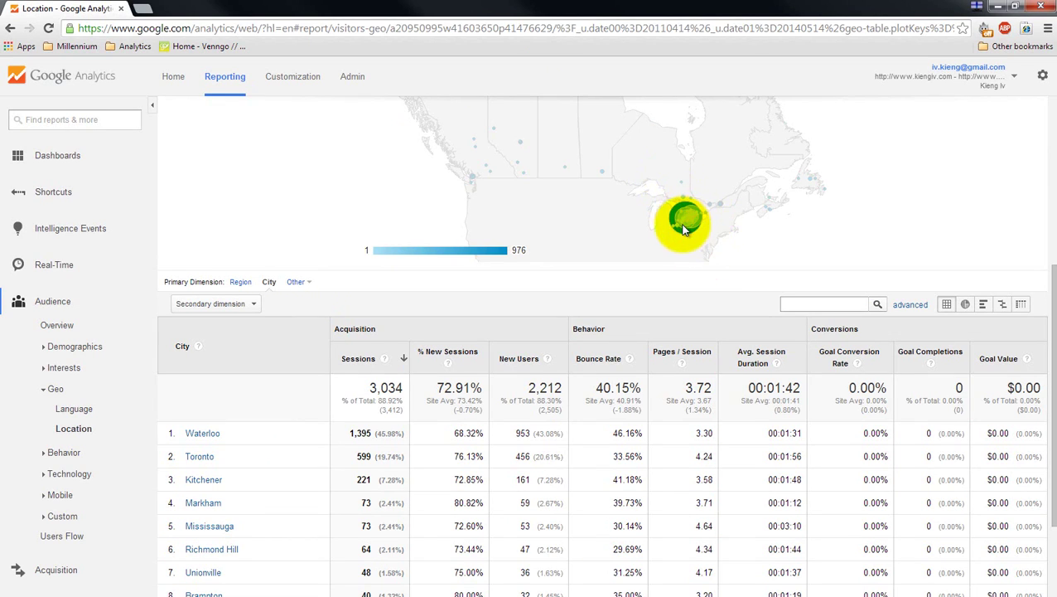
{"action": "scroll", "coordinate": [580, 331], "scroll_direction": "down", "scroll_amount": 2}
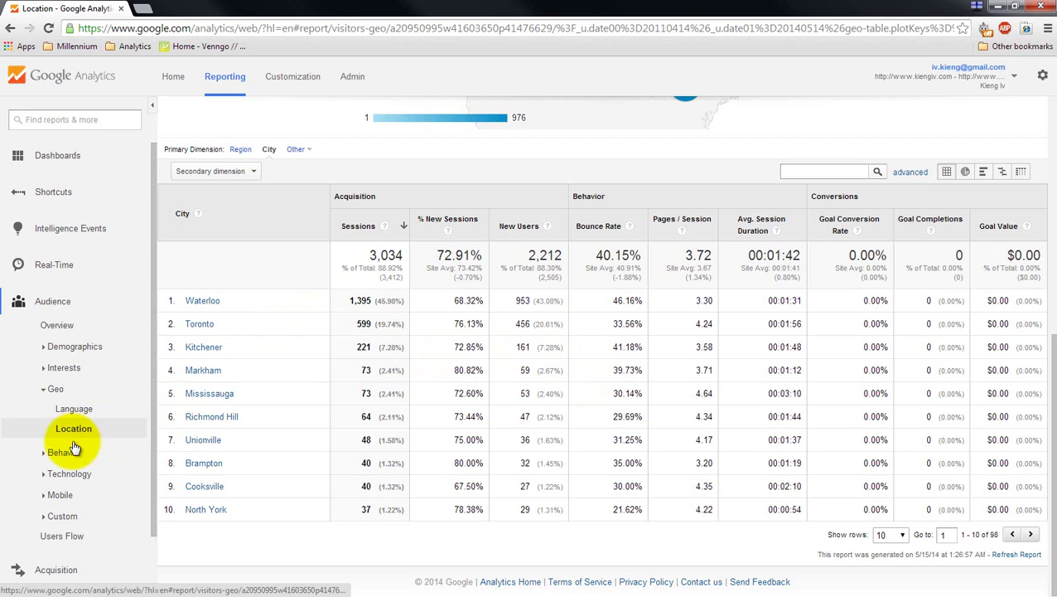
{"action": "scroll", "coordinate": [349, 370], "scroll_direction": "up", "scroll_amount": 2}
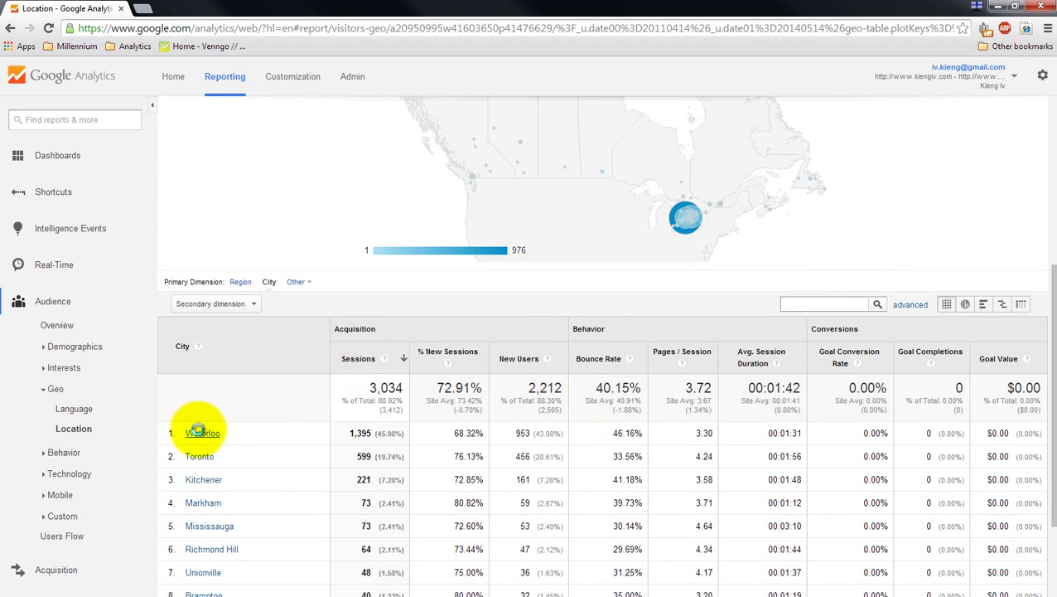
{"action": "left_click", "coordinate": [201, 433]}
{"action": "scroll", "coordinate": [544, 488], "scroll_direction": "down", "scroll_amount": 3}
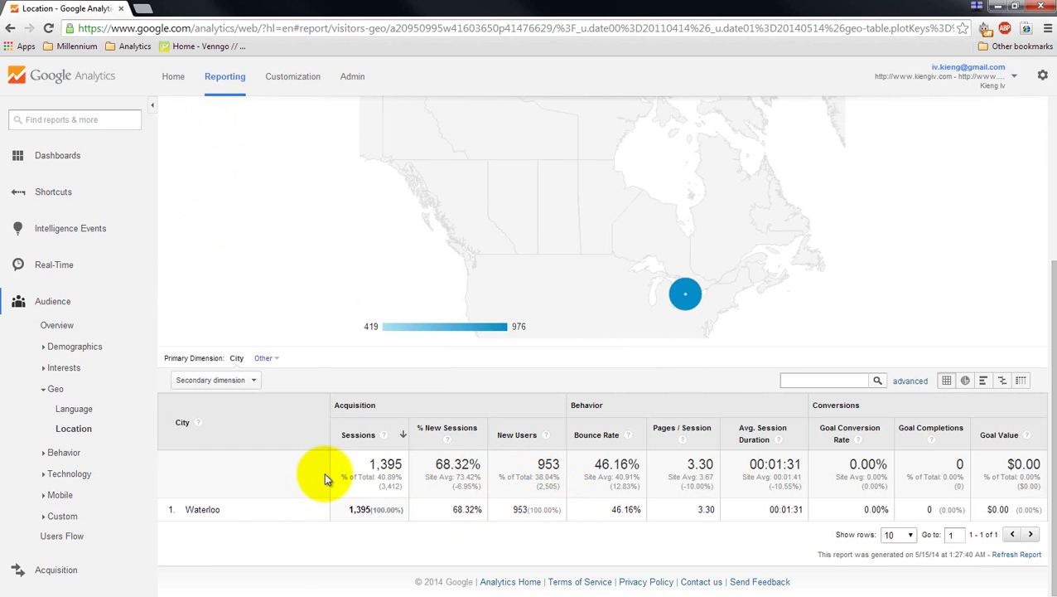
- Open the New vs Returning report and highlight the Returning Visitor bounce rate of 57.54%
{"action": "left_click", "coordinate": [46, 453]}
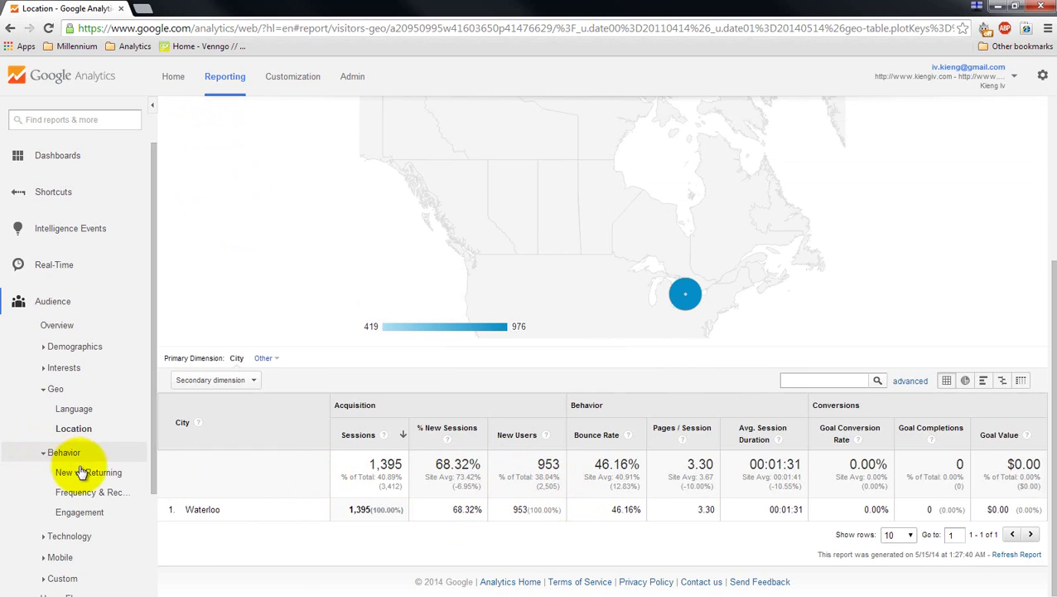
{"action": "scroll", "coordinate": [82, 471], "scroll_direction": "down", "scroll_amount": 2}
{"action": "left_click", "coordinate": [99, 408]}
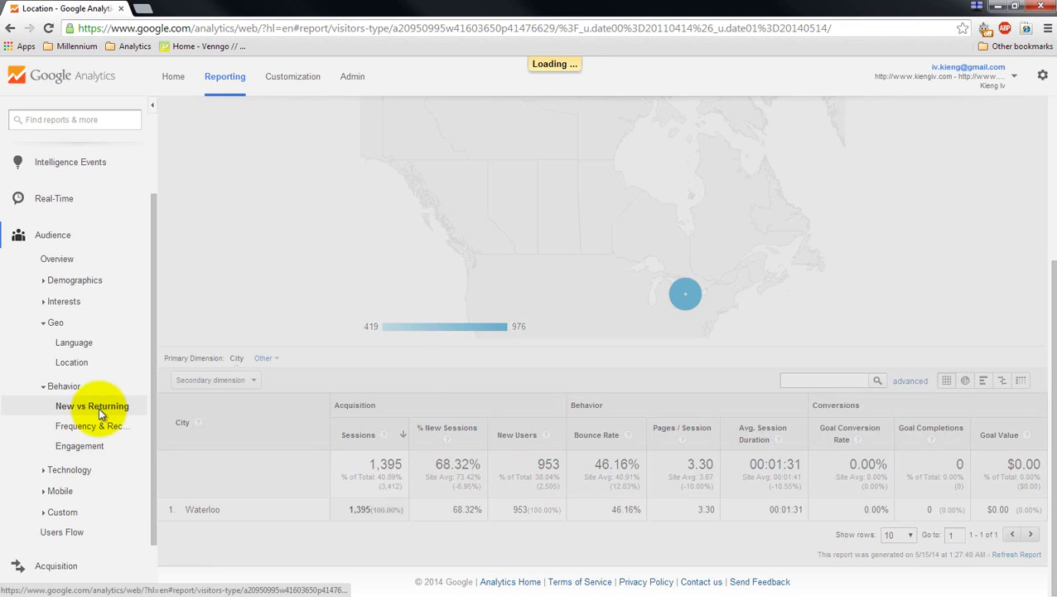
{"action": "scroll", "coordinate": [389, 481], "scroll_direction": "down", "scroll_amount": 2}
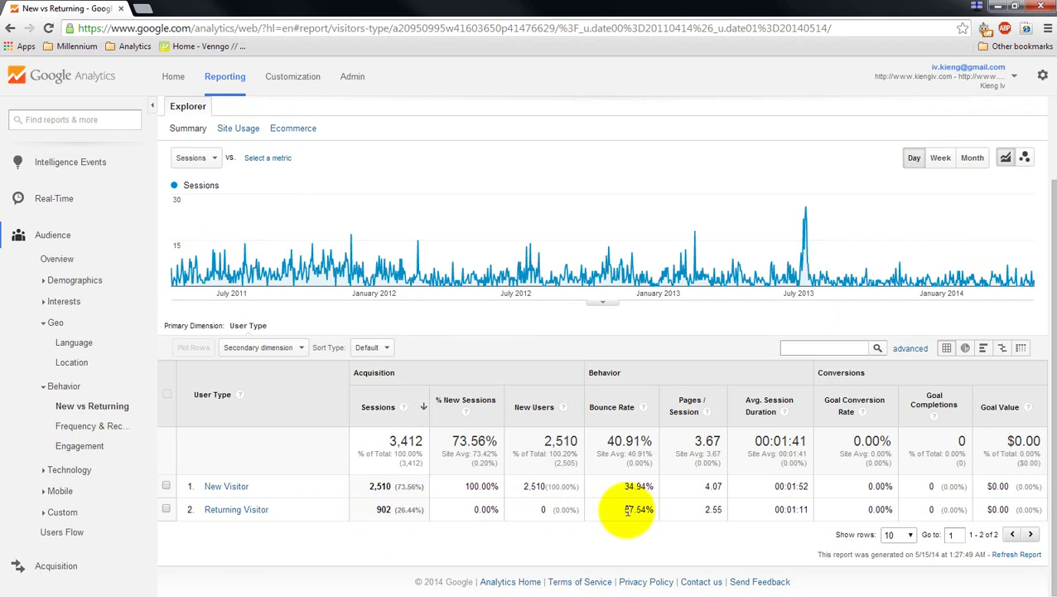
{"action": "left_click_drag", "start_coordinate": [616, 508], "coordinate": [654, 510]}
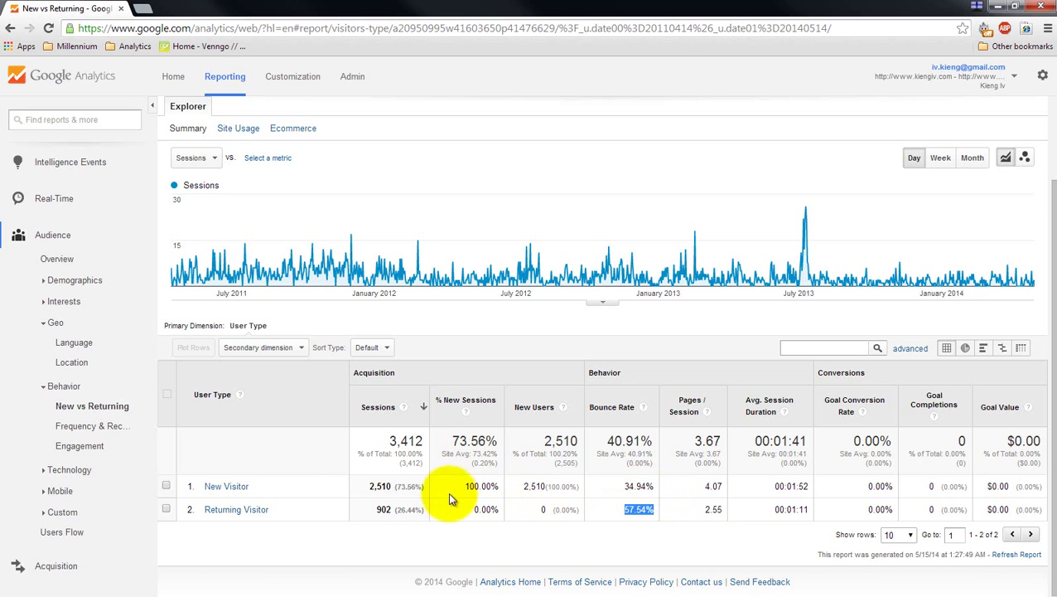
- Review Frequency & Recency session counts, then open the Engagement report of session durations
{"action": "left_click", "coordinate": [75, 426]}
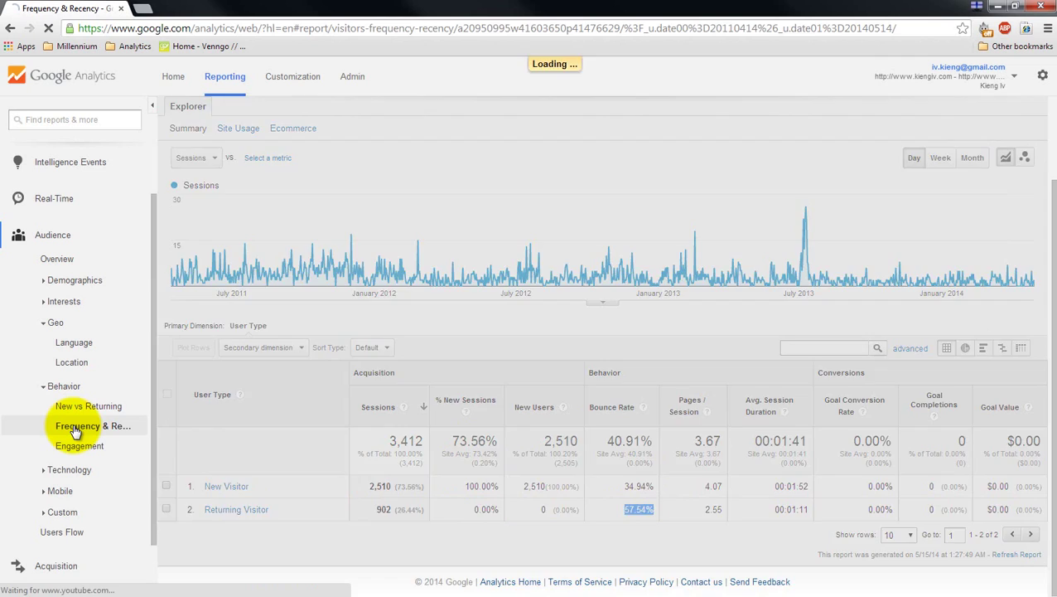
{"action": "scroll", "coordinate": [567, 388], "scroll_direction": "down", "scroll_amount": 1}
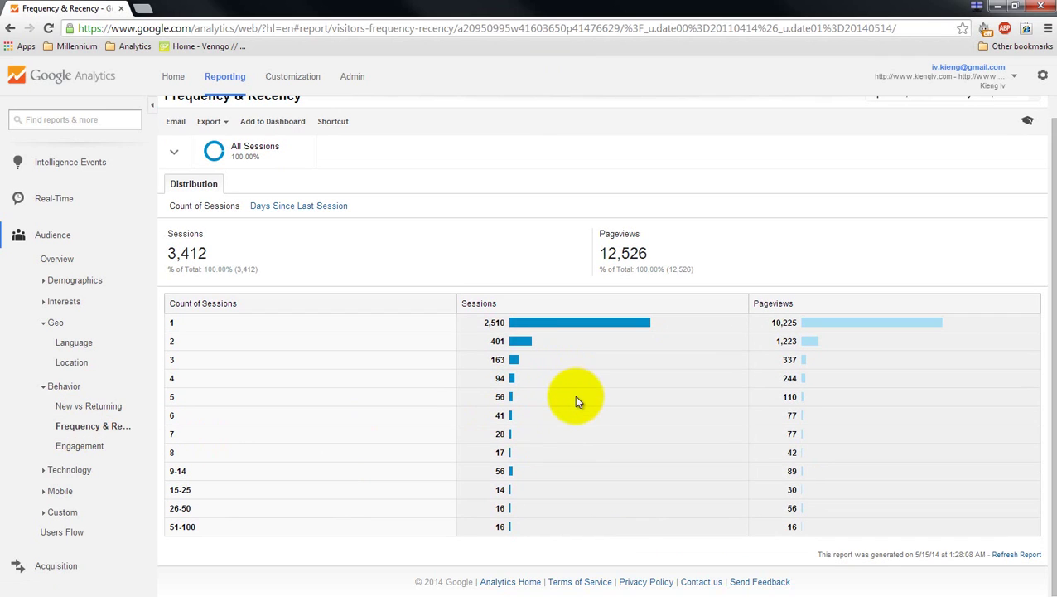
{"action": "left_click", "coordinate": [87, 448]}
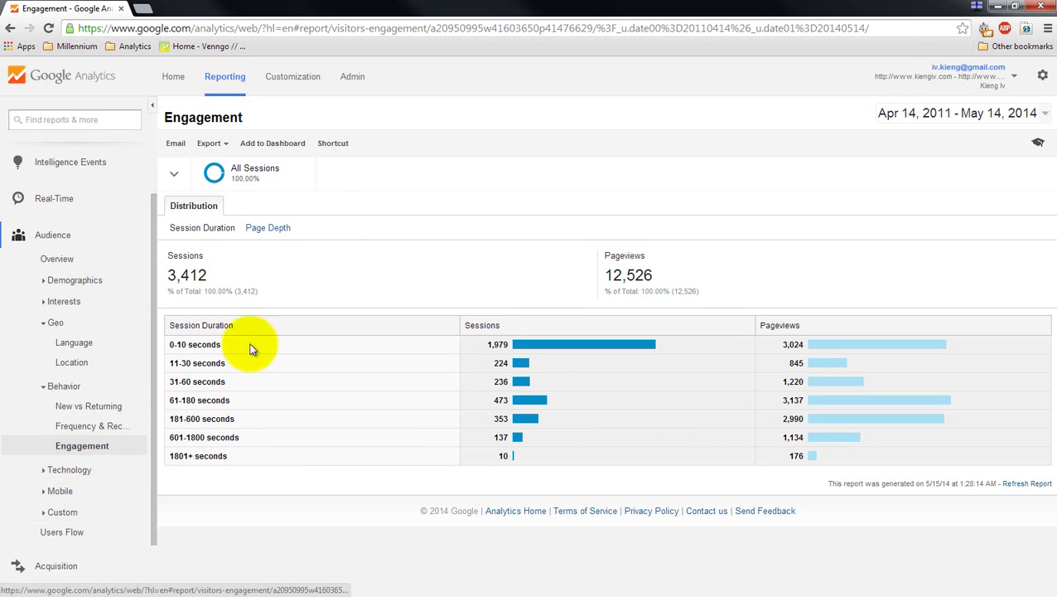
- Switch Engagement to Page Depth and highlight the 53 sessions at page depth 10
{"action": "left_click", "coordinate": [268, 231]}
{"action": "scroll", "coordinate": [369, 388], "scroll_direction": "down", "scroll_amount": 2}
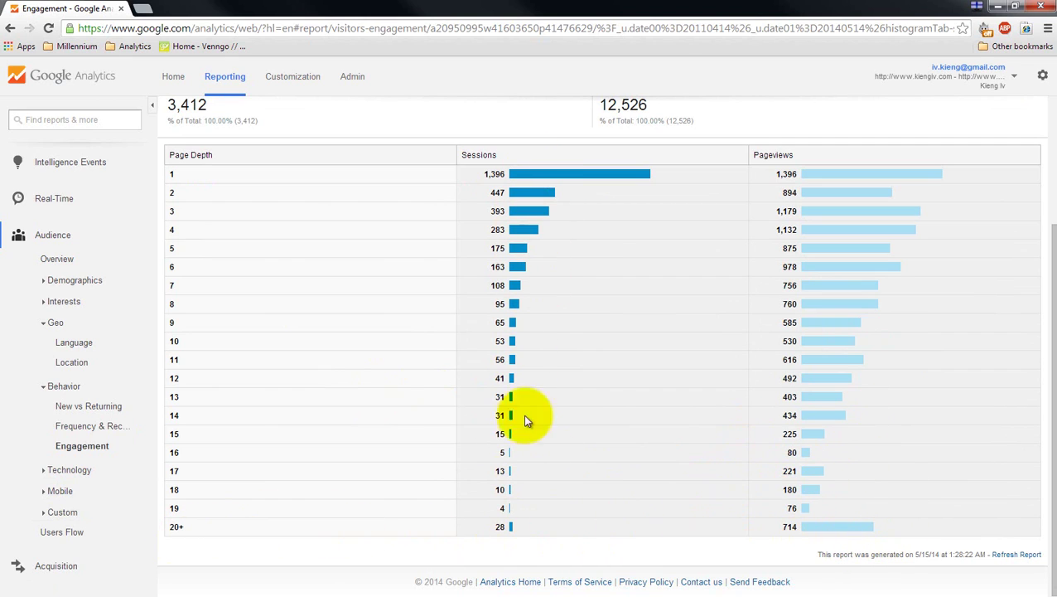
{"action": "double_click", "coordinate": [501, 344]}
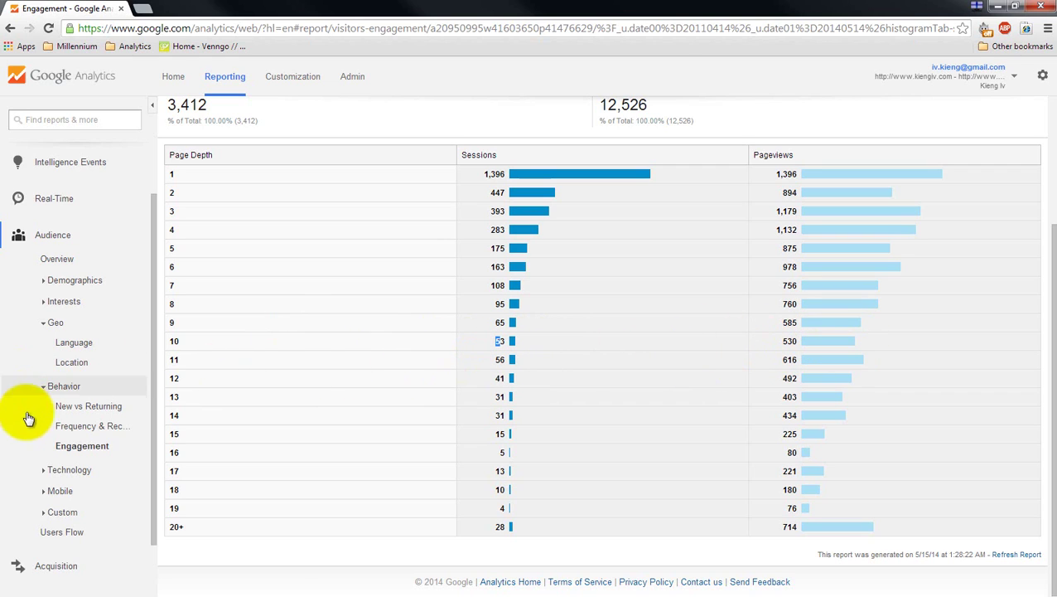
- Open Technology > Browser & OS and scroll to the browser table, led by Chrome with 1,589 sessions
{"action": "left_click", "coordinate": [48, 469]}
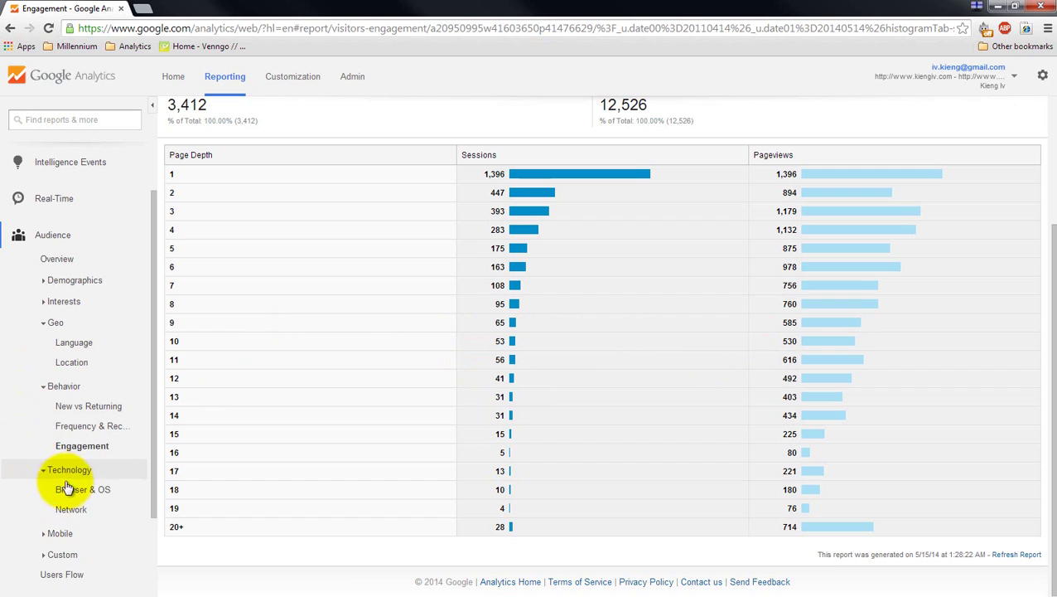
{"action": "left_click", "coordinate": [84, 495]}
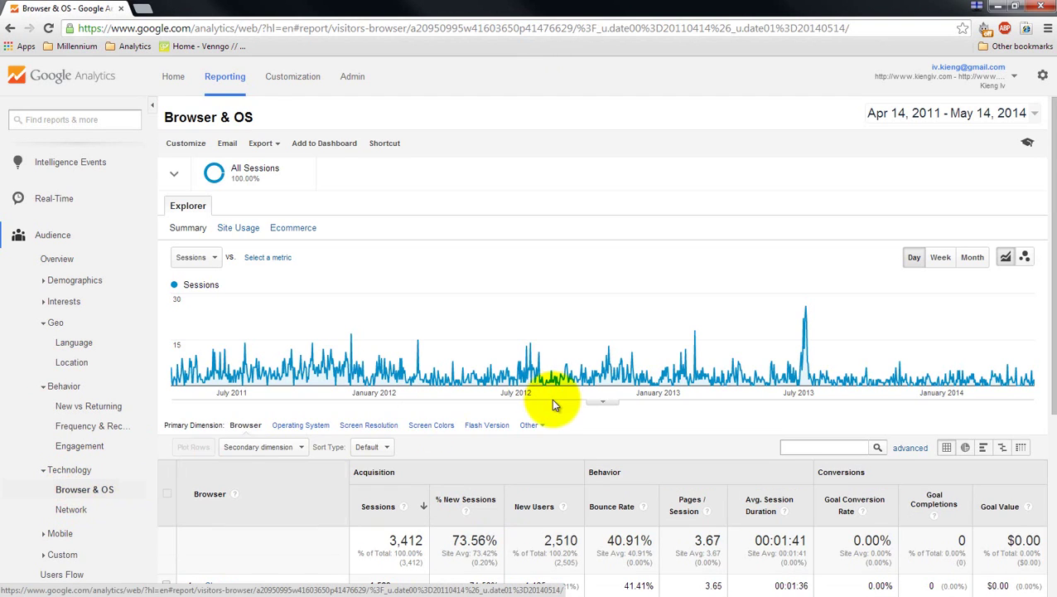
{"action": "scroll", "coordinate": [554, 404], "scroll_direction": "down", "scroll_amount": 2}
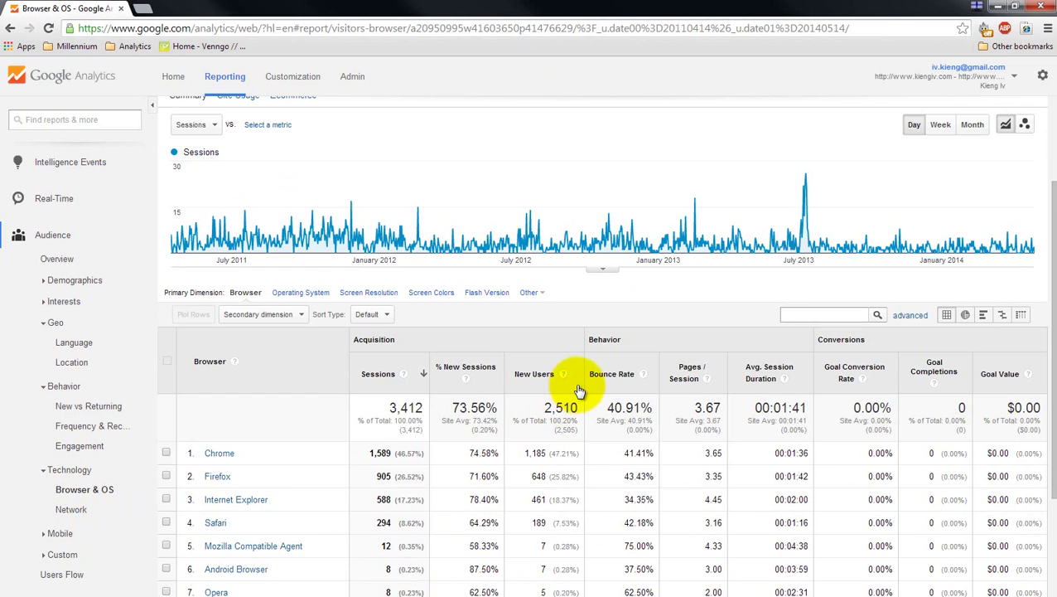
{"action": "scroll", "coordinate": [578, 389], "scroll_direction": "down", "scroll_amount": 1}
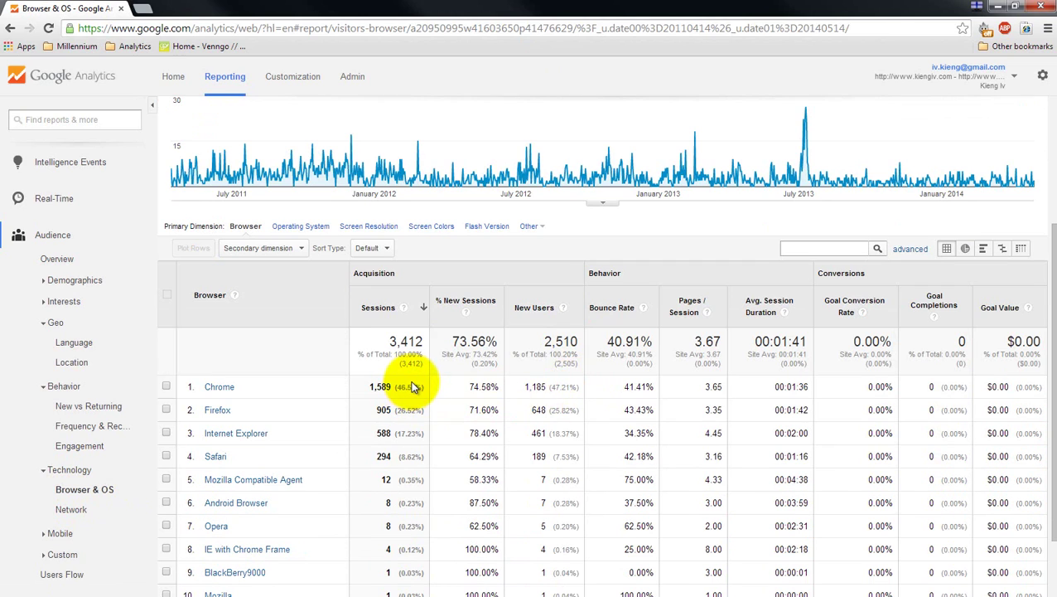
{"action": "scroll", "coordinate": [418, 394], "scroll_direction": "down", "scroll_amount": 1}
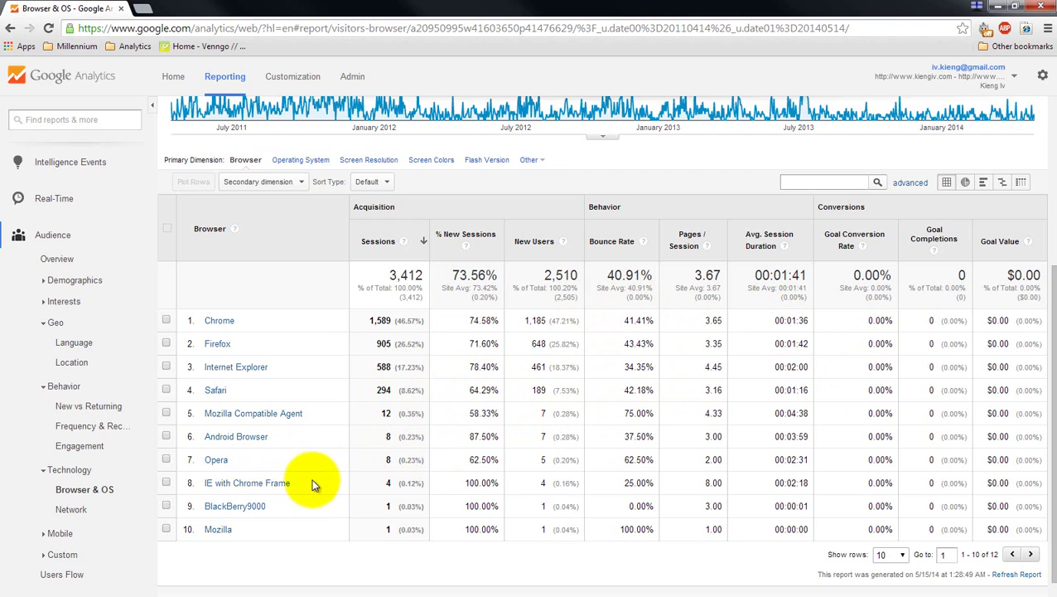
- Open Technology > Network and scroll to service providers, led by university of waterloo with 656
{"action": "left_click", "coordinate": [66, 510]}
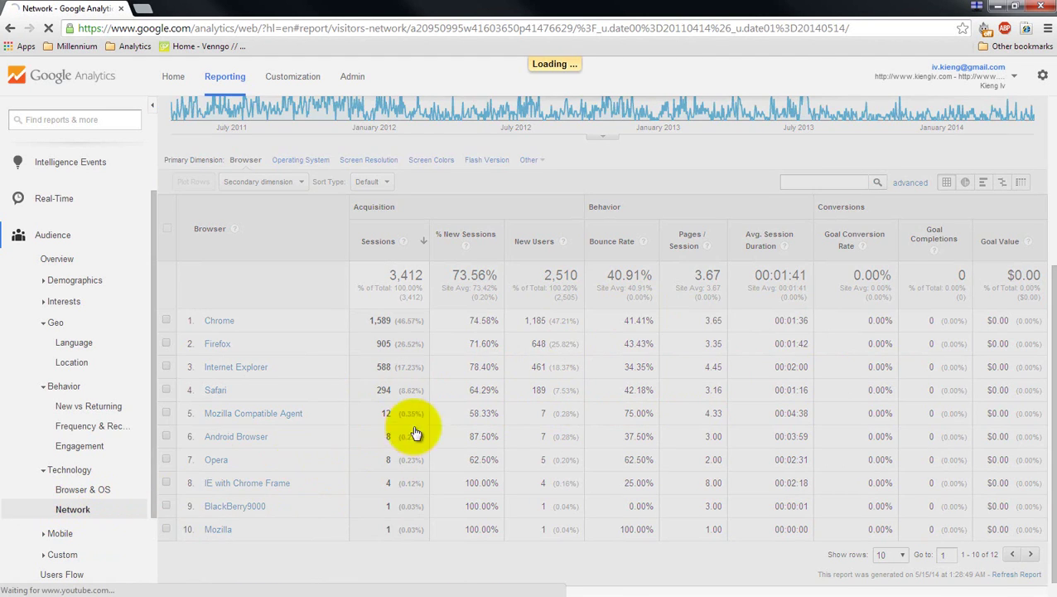
{"action": "scroll", "coordinate": [455, 354], "scroll_direction": "down", "scroll_amount": 2}
{"action": "scroll", "coordinate": [520, 424], "scroll_direction": "down", "scroll_amount": 1}
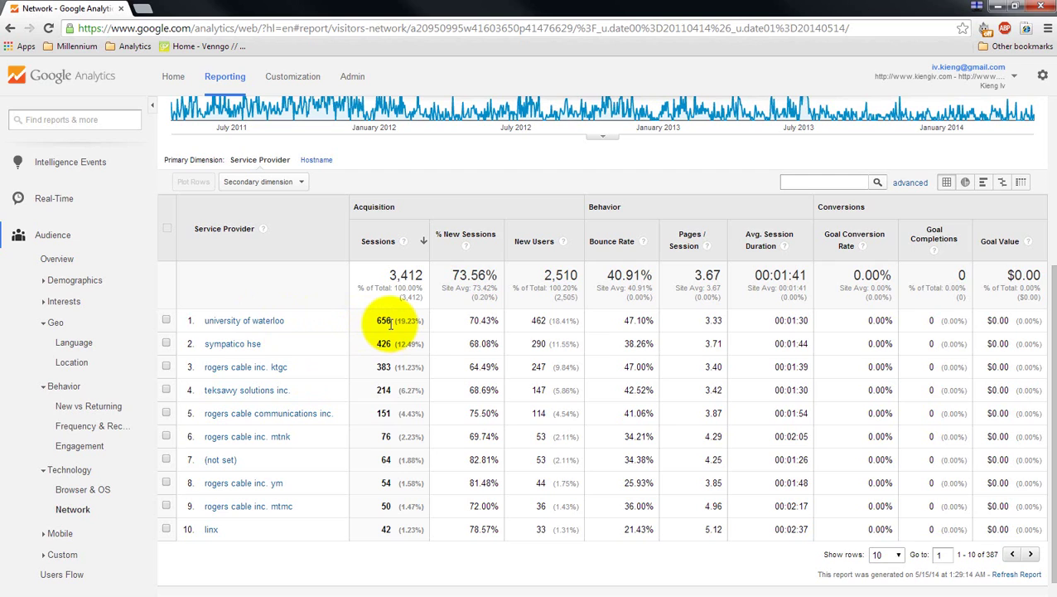
- Check the Mobile Overview device split, then open Mobile Devices, led by Apple iPad with 26 sessions
{"action": "left_click", "coordinate": [53, 532]}
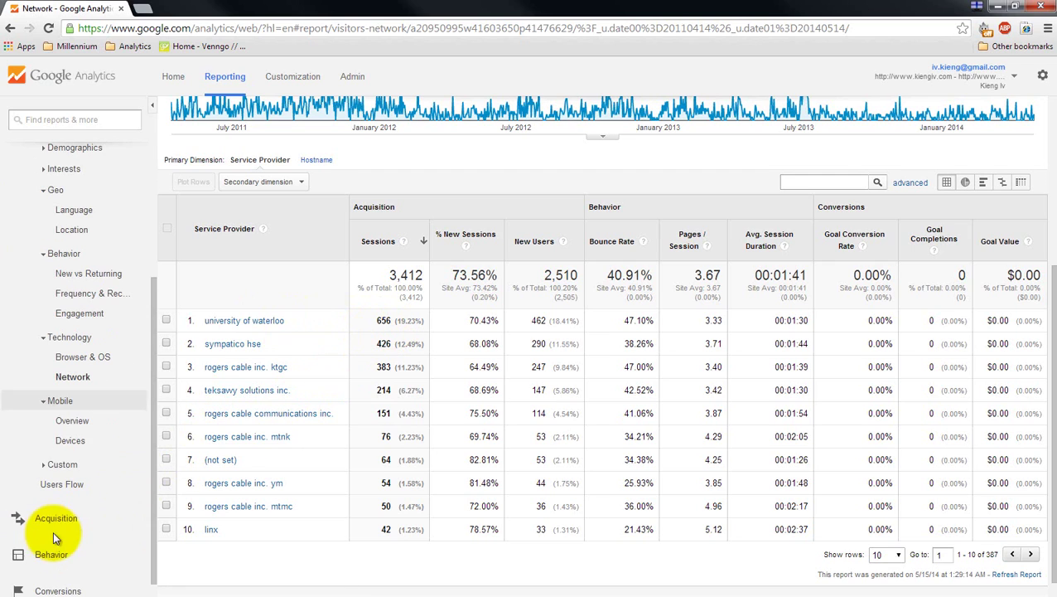
{"action": "left_click", "coordinate": [71, 421]}
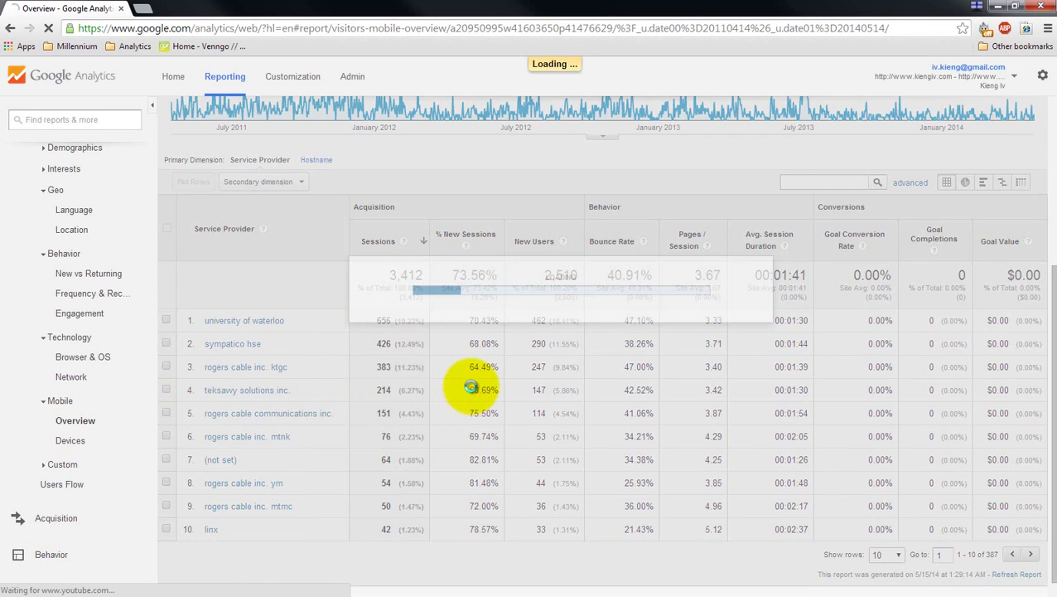
{"action": "scroll", "coordinate": [476, 395], "scroll_direction": "down", "scroll_amount": 2}
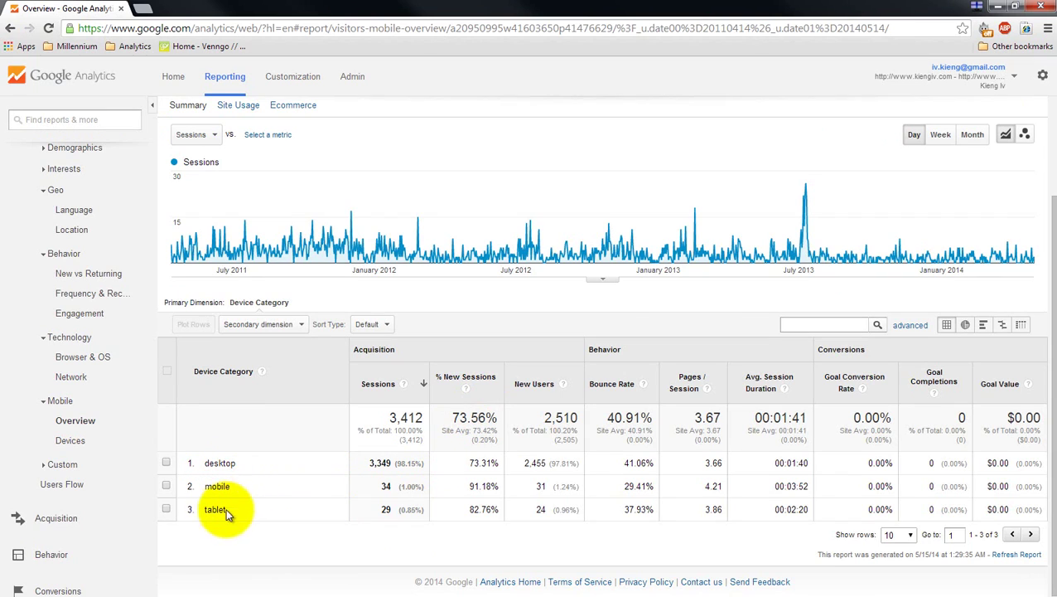
{"action": "left_click", "coordinate": [86, 442]}
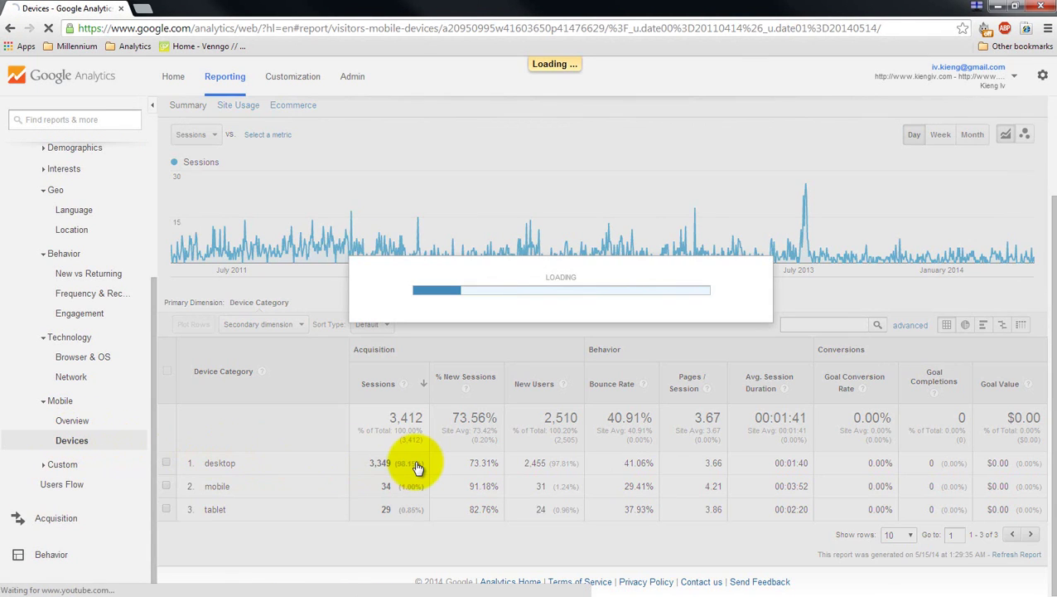
{"action": "scroll", "coordinate": [417, 467], "scroll_direction": "down", "scroll_amount": 3}
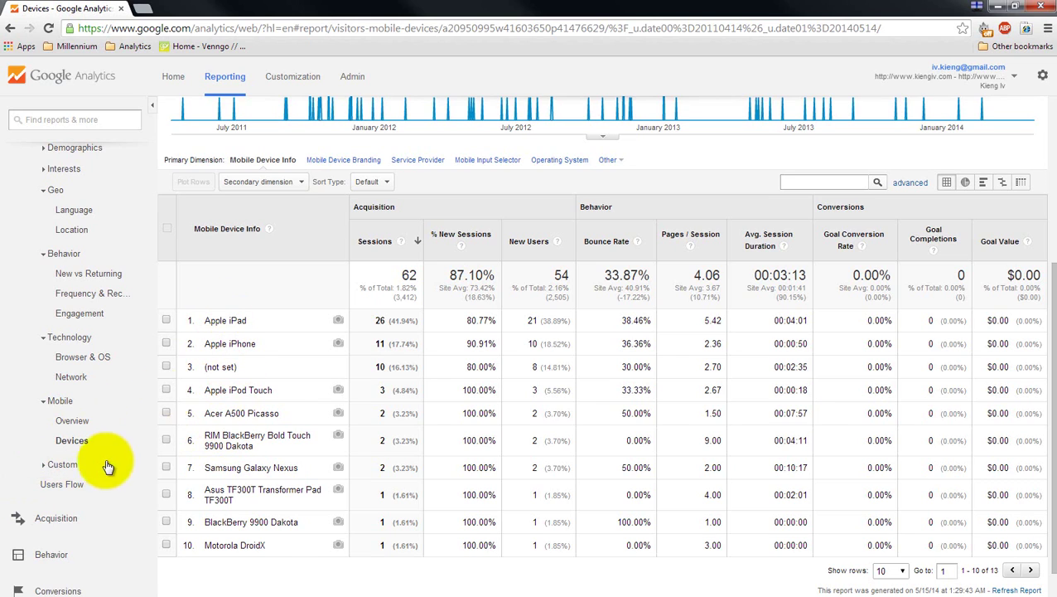
- Open Users Flow and inspect /publications.html: 1.02K sessions with 813 drop-offs (79.4%)
{"action": "left_click", "coordinate": [63, 489]}
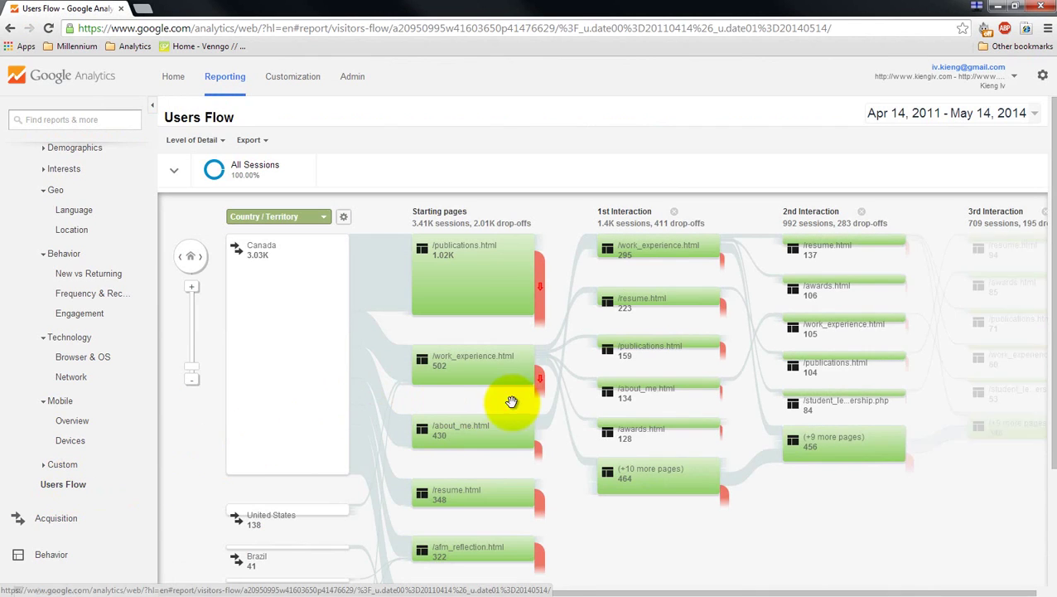
{"action": "scroll", "coordinate": [579, 471], "scroll_direction": "down", "scroll_amount": 3}
{"action": "scroll", "coordinate": [563, 415], "scroll_direction": "up", "scroll_amount": 2}
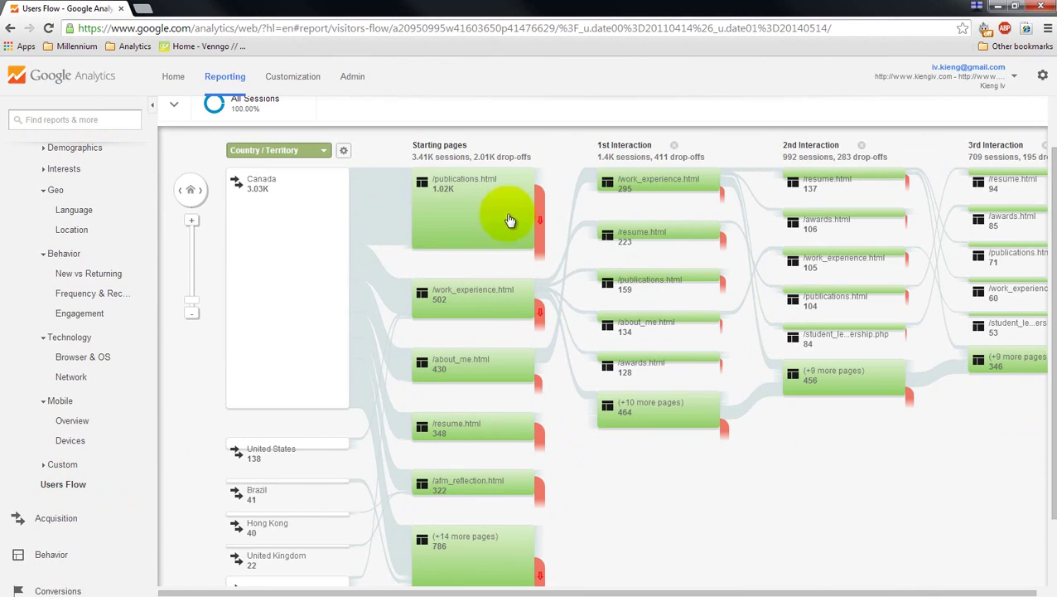
{"action": "mouse_move", "coordinate": [503, 211]}
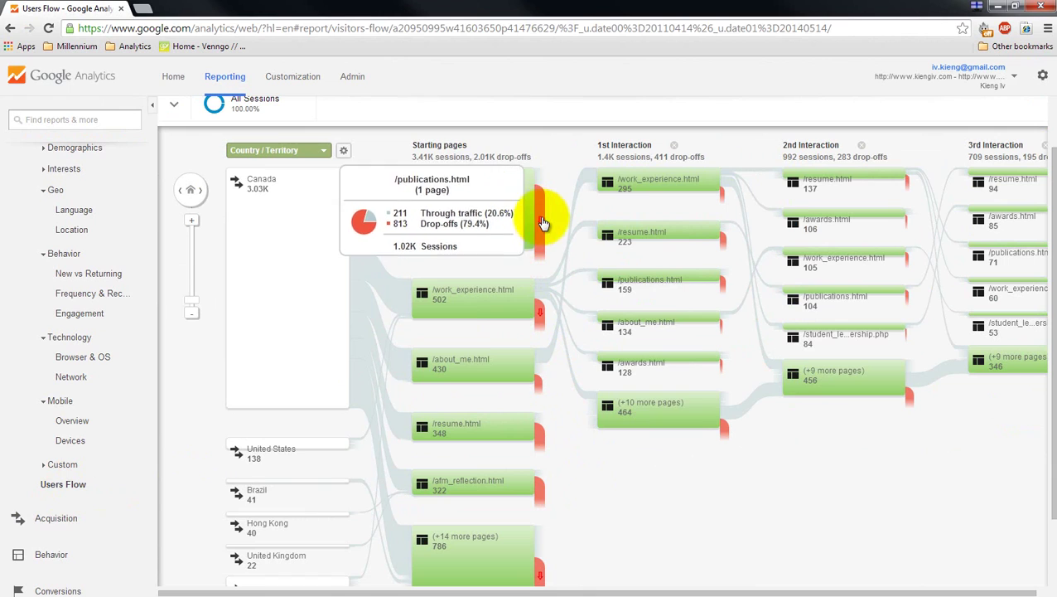
{"action": "mouse_move", "coordinate": [545, 226]}
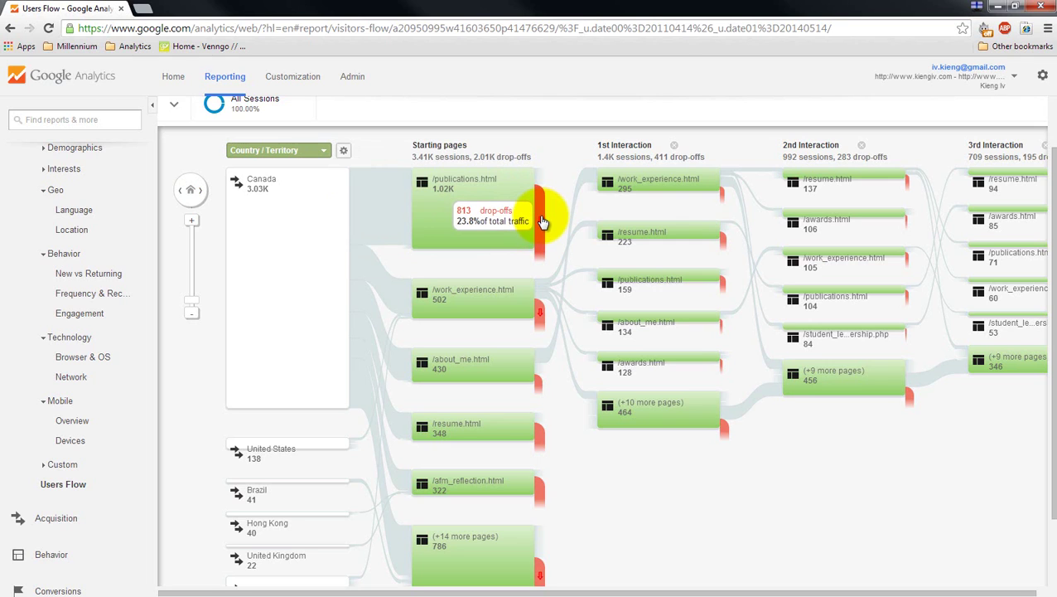
- Apply 'Highlight traffic through here' to the /publications.html starting node
{"action": "left_click", "coordinate": [442, 193]}
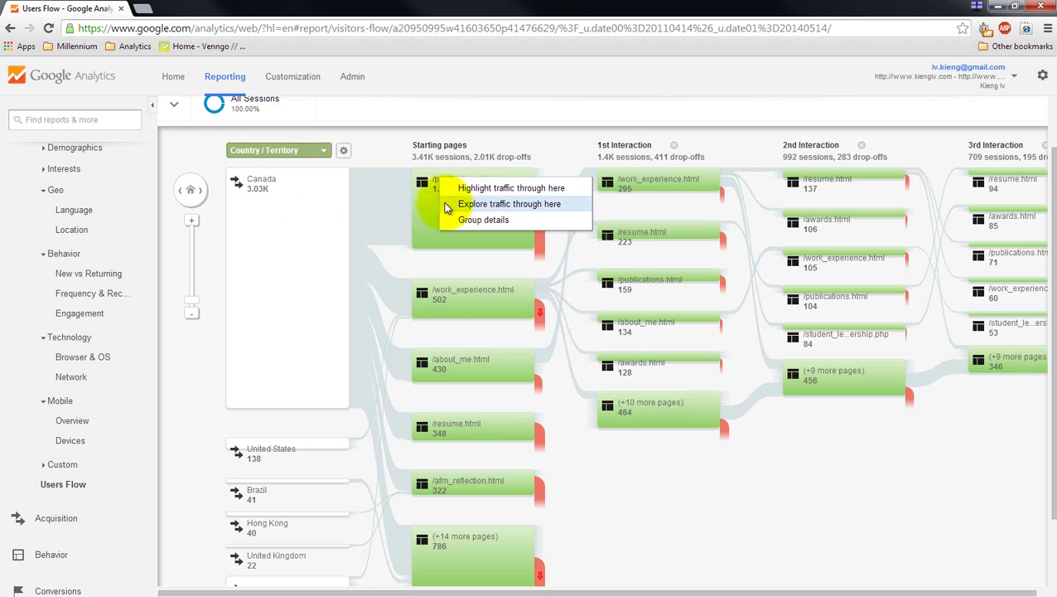
{"action": "mouse_move", "coordinate": [422, 234]}
{"action": "left_click", "coordinate": [447, 198]}
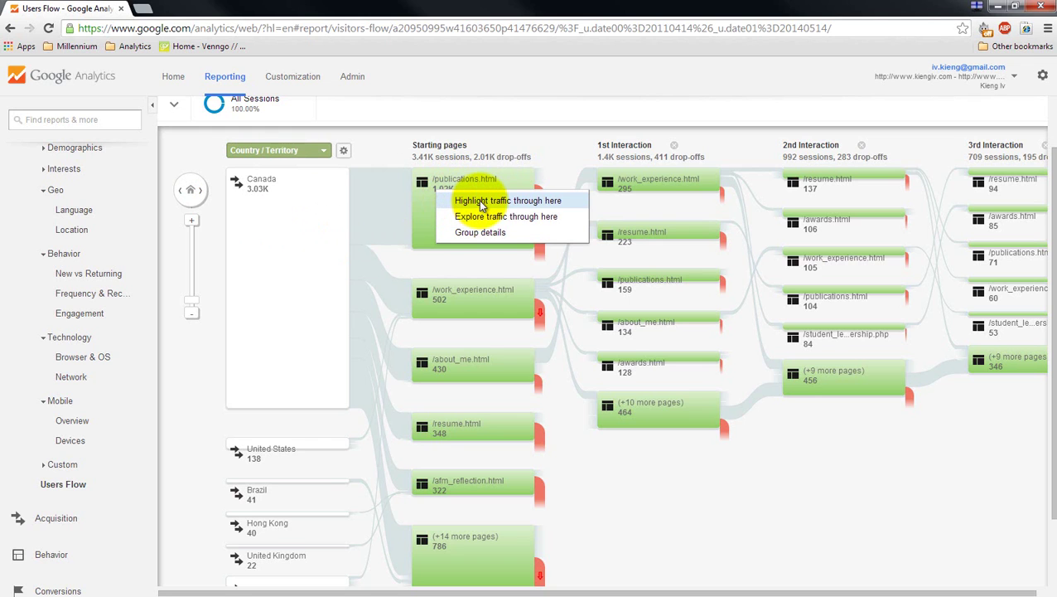
{"action": "left_click", "coordinate": [482, 202]}
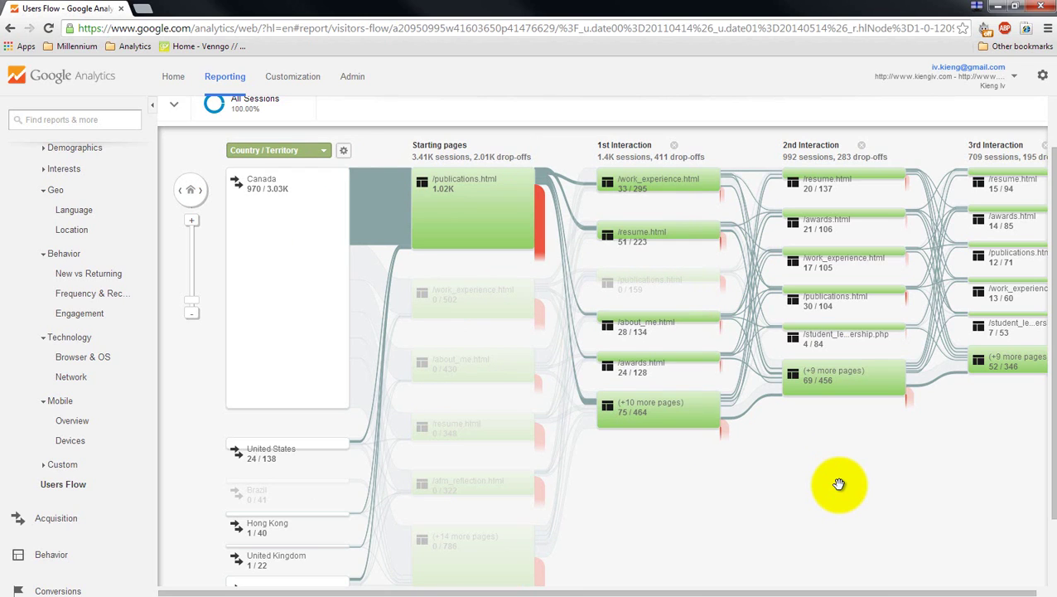
{"action": "mouse_move", "coordinate": [496, 292]}
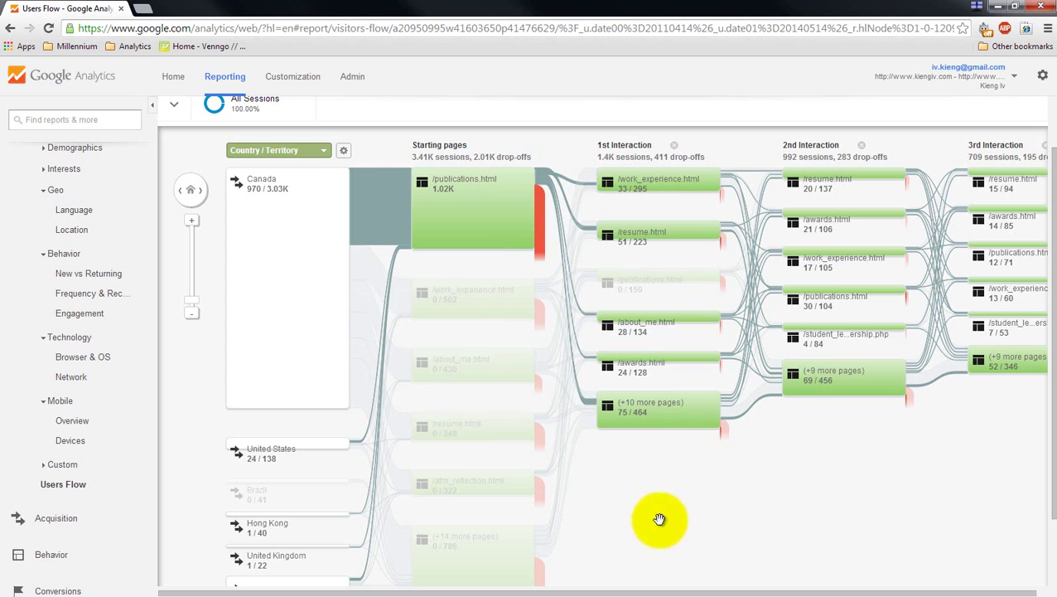
- Open the Country / Territory dimension dropdown above the starting column
{"action": "left_click", "coordinate": [314, 152]}
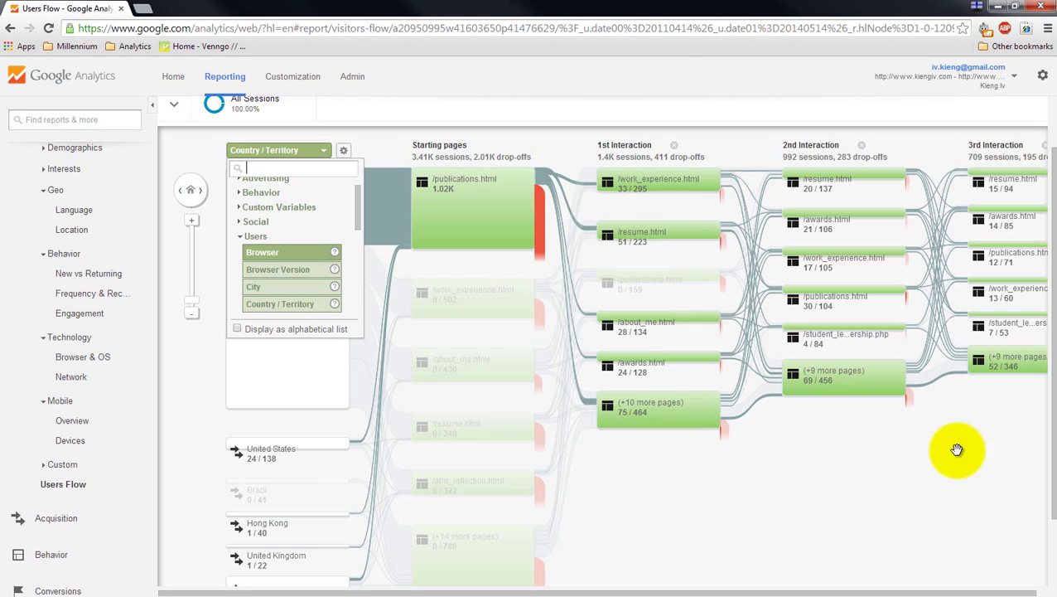
- Close the dimension list unchanged and look at the Export and connection-count options
{"action": "left_click", "coordinate": [899, 464]}
{"action": "scroll", "coordinate": [831, 437], "scroll_direction": "up", "scroll_amount": 1}
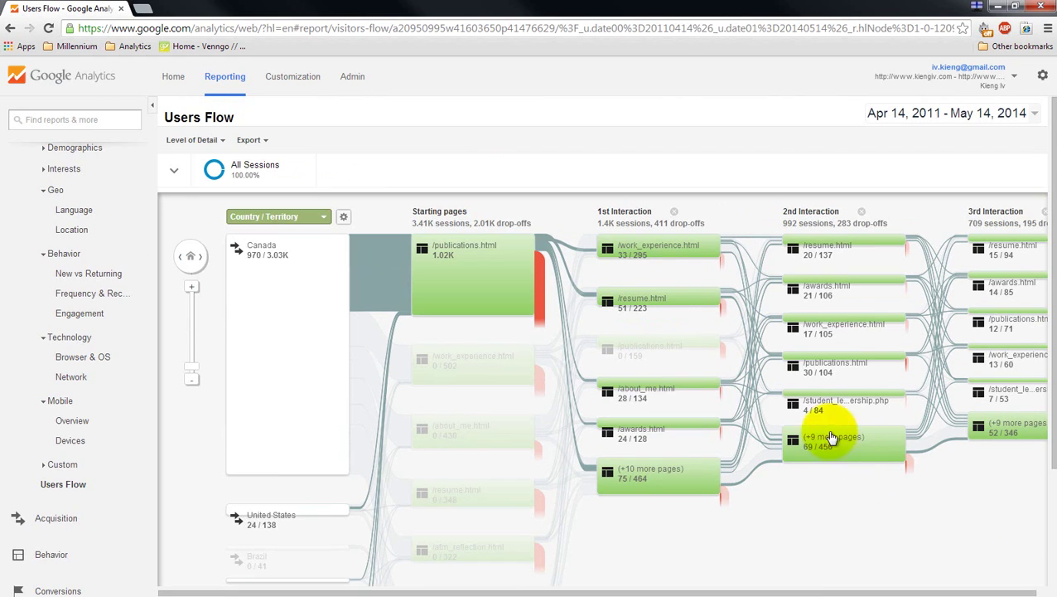
{"action": "left_click", "coordinate": [247, 140]}
{"action": "left_click", "coordinate": [207, 141]}
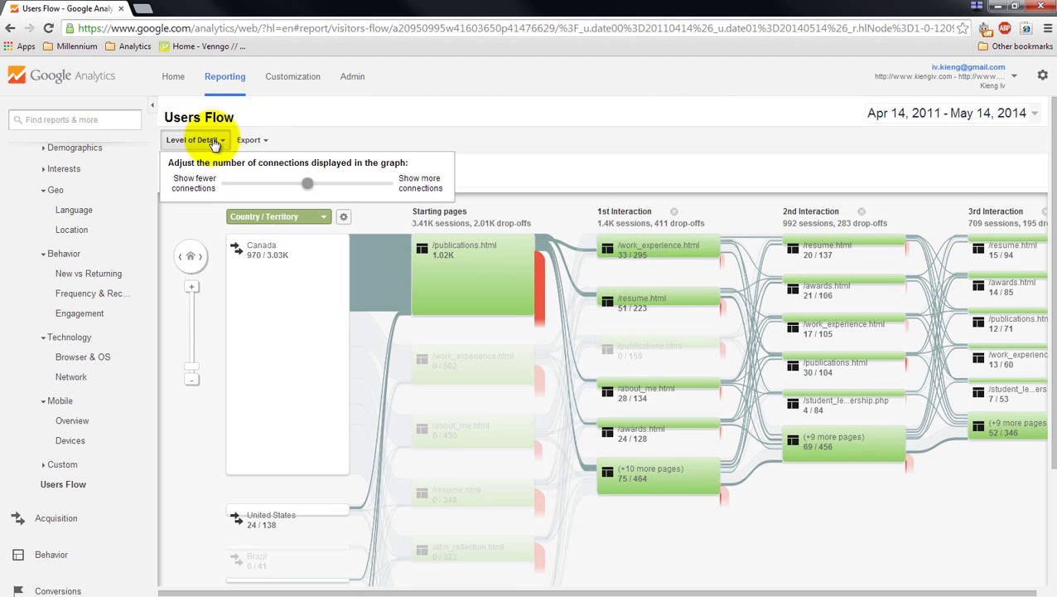
{"action": "left_click", "coordinate": [210, 141]}
{"action": "left_click", "coordinate": [217, 142]}
- Open the segment picker and cancel without applying any segment
{"action": "left_click", "coordinate": [522, 158]}
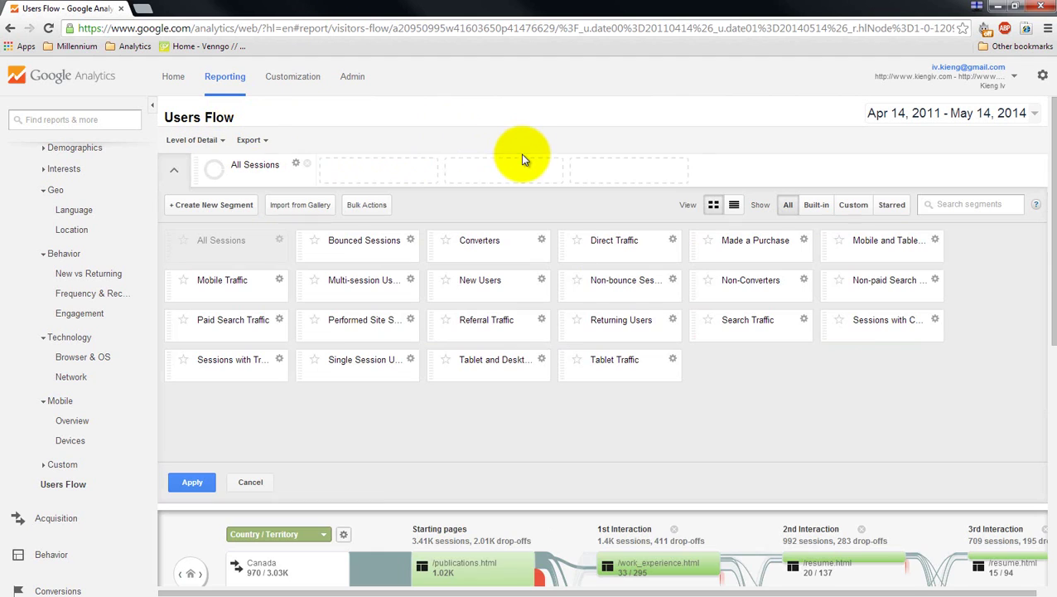
{"action": "left_click", "coordinate": [252, 482]}
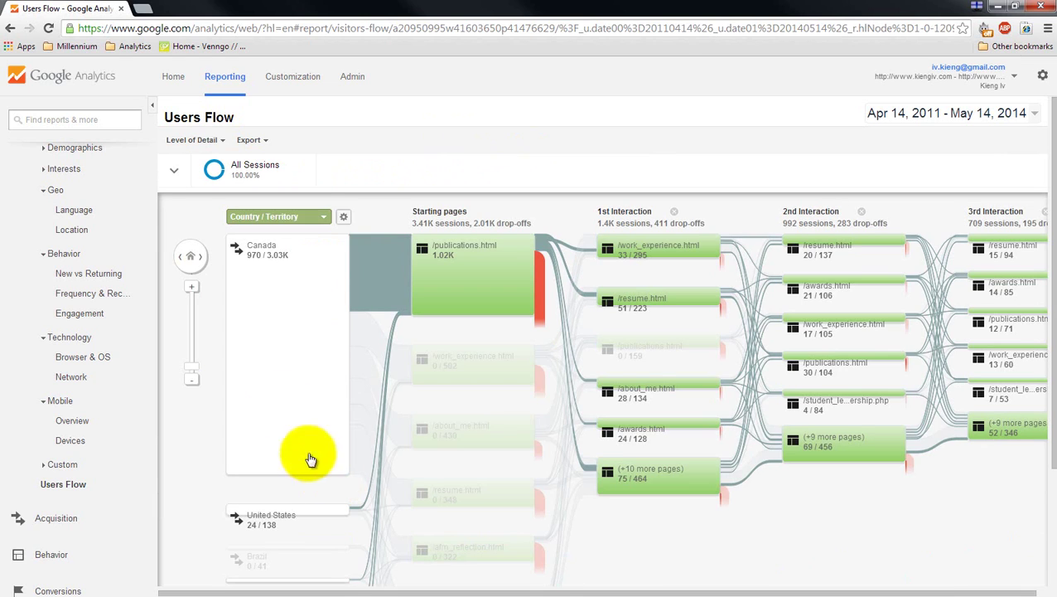
{"action": "left_click", "coordinate": [376, 226]}
{"action": "left_click", "coordinate": [950, 351]}
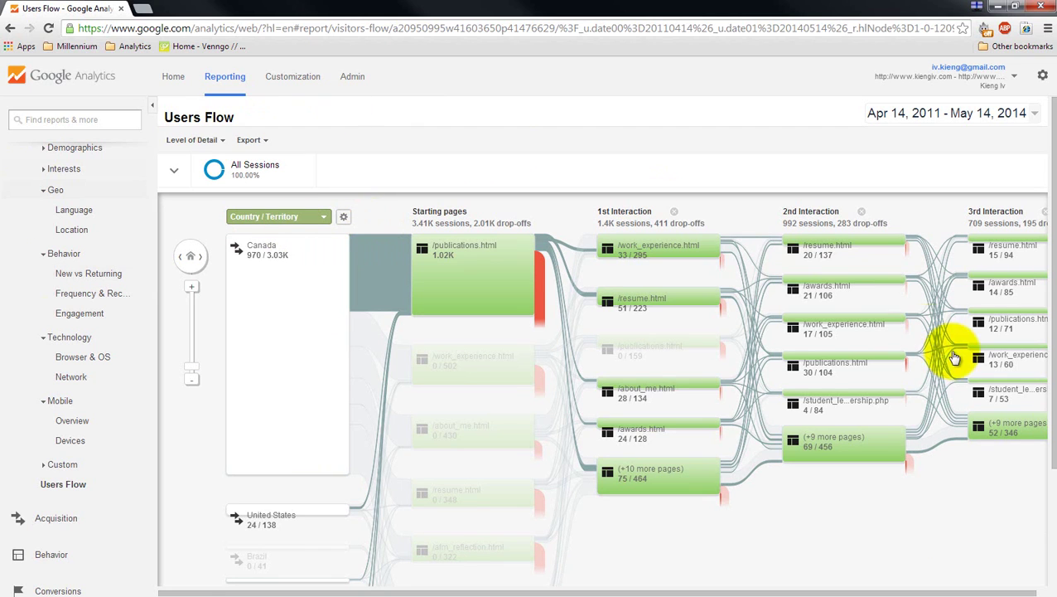